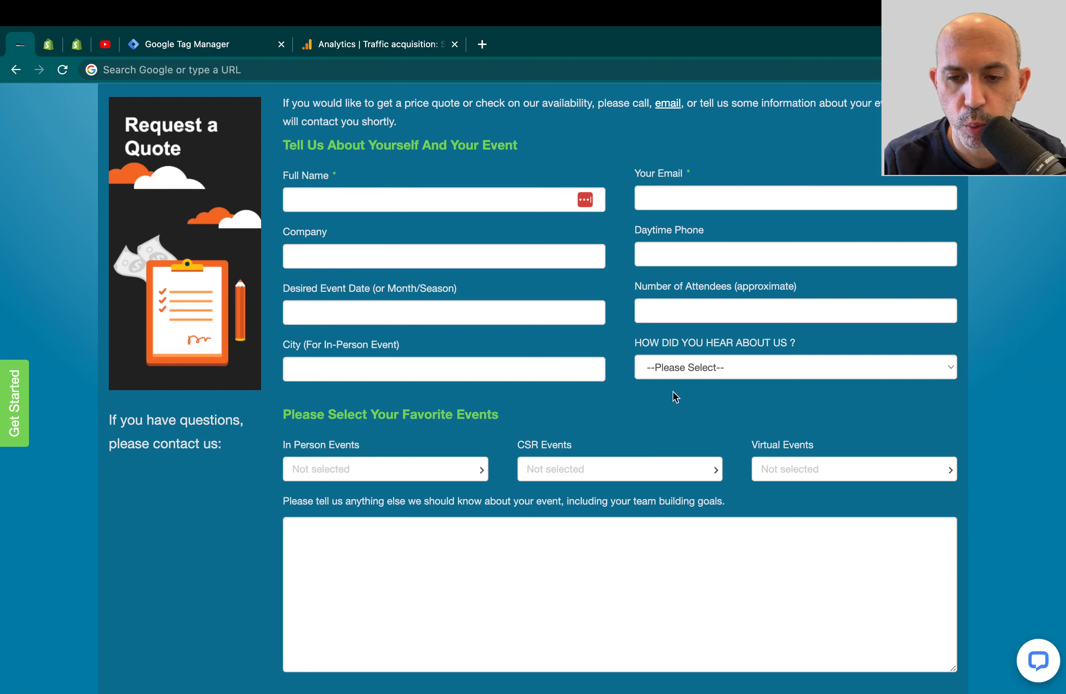
- Highlight the quote form's success confirmation message, then switch to the GA4 Traffic acquisition report
{"action": "scroll", "coordinate": [987, 393], "scroll_direction": "down", "scroll_amount": 5}
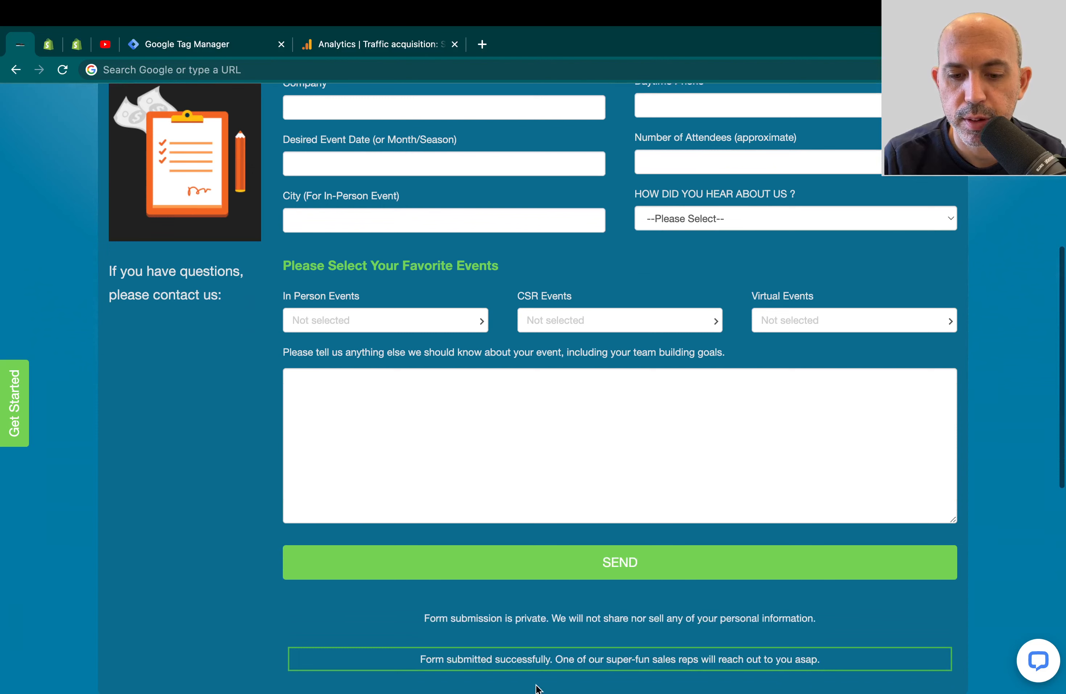
{"action": "triple_click", "coordinate": [453, 656]}
{"action": "left_click", "coordinate": [479, 657]}
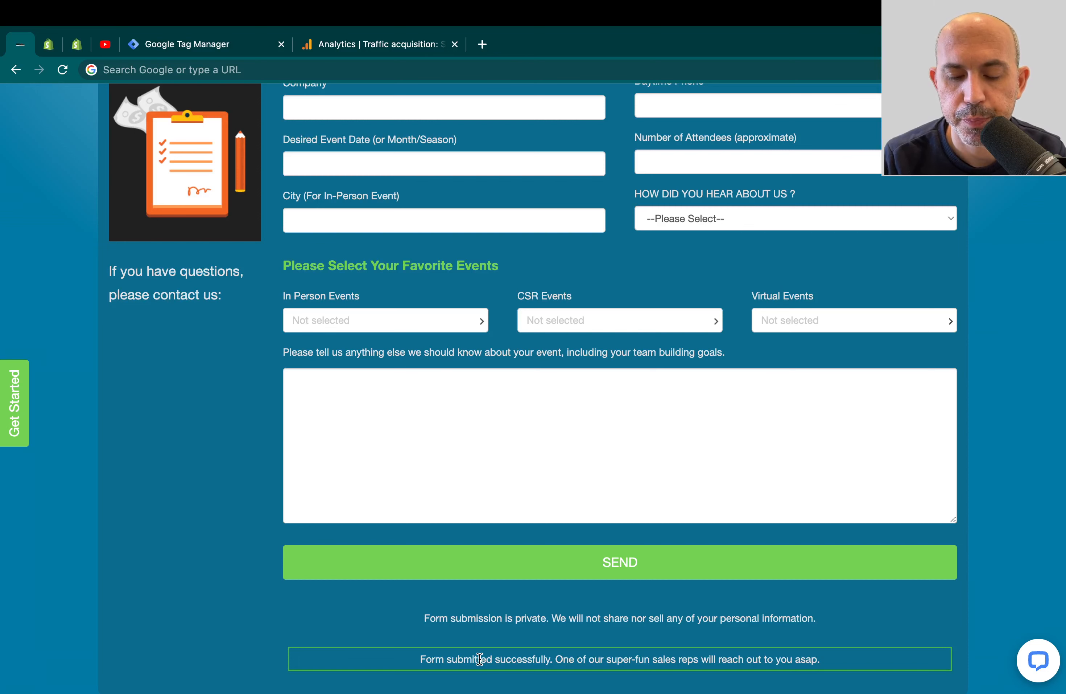
{"action": "triple_click", "coordinate": [480, 658]}
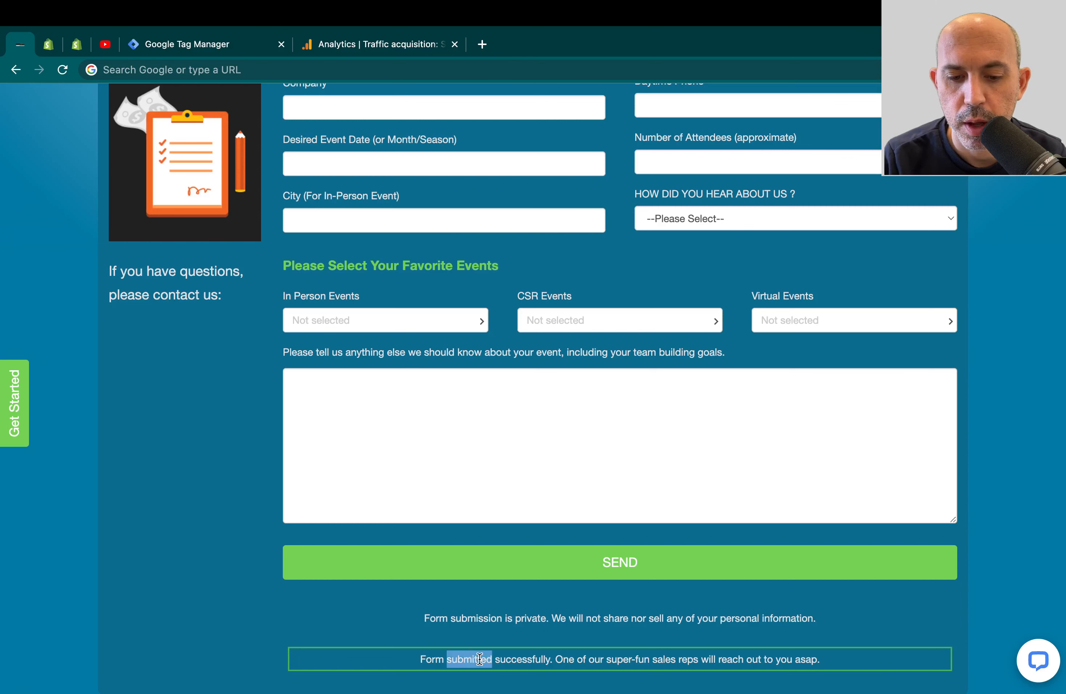
{"action": "left_click", "coordinate": [449, 658]}
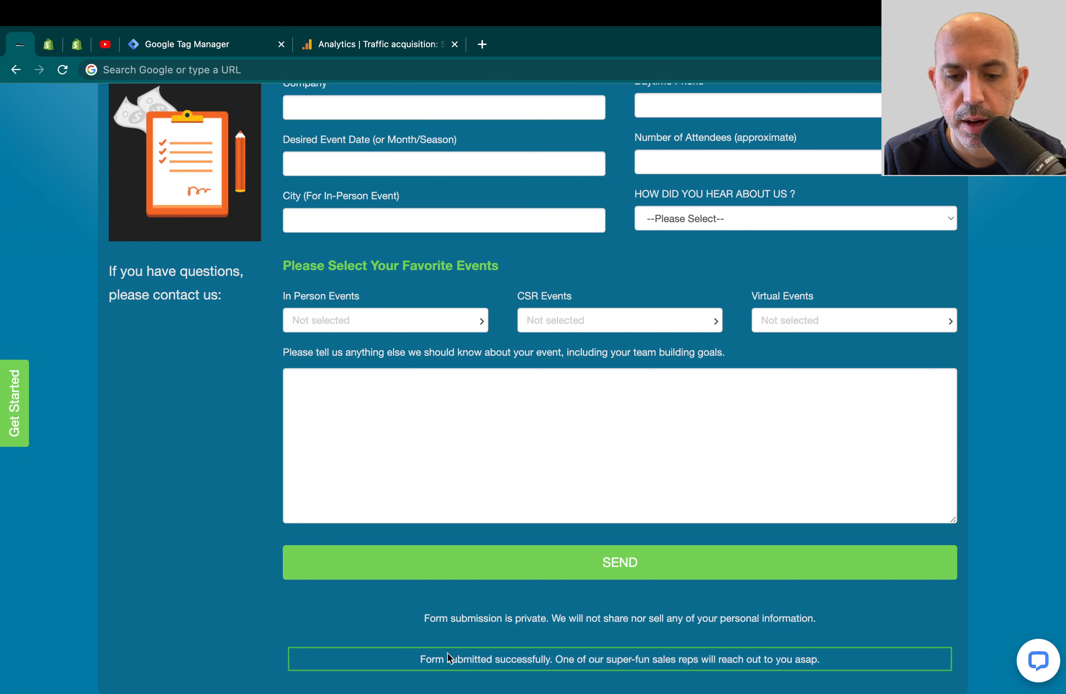
{"action": "left_click_drag", "start_coordinate": [416, 661], "coordinate": [806, 656]}
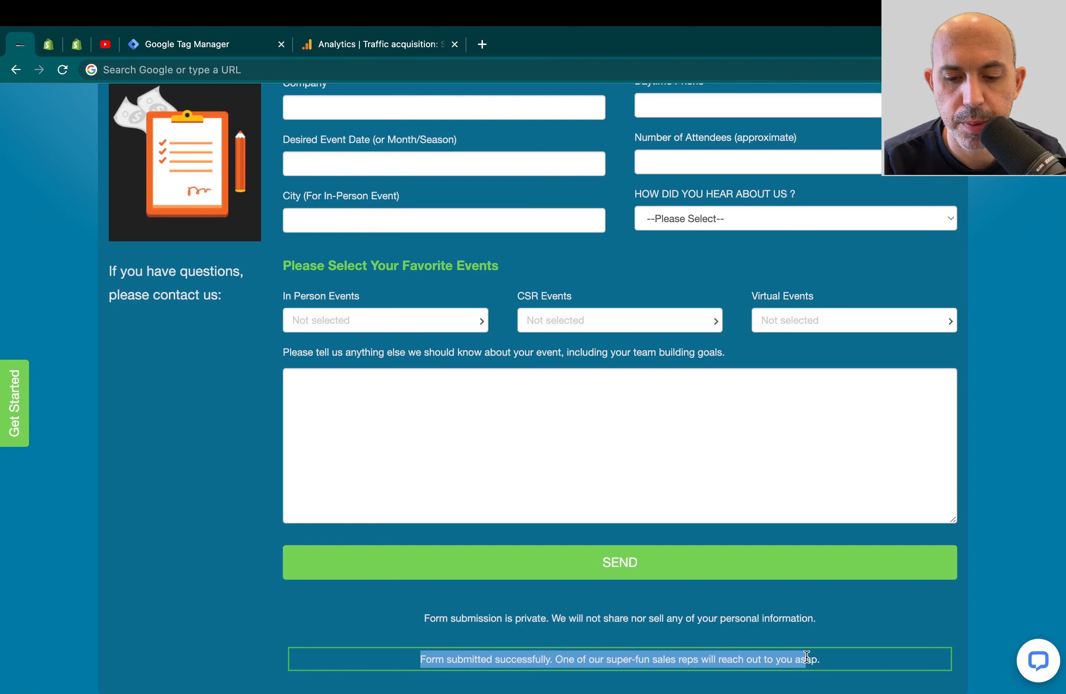
{"action": "left_click_drag", "start_coordinate": [806, 657], "coordinate": [807, 657]}
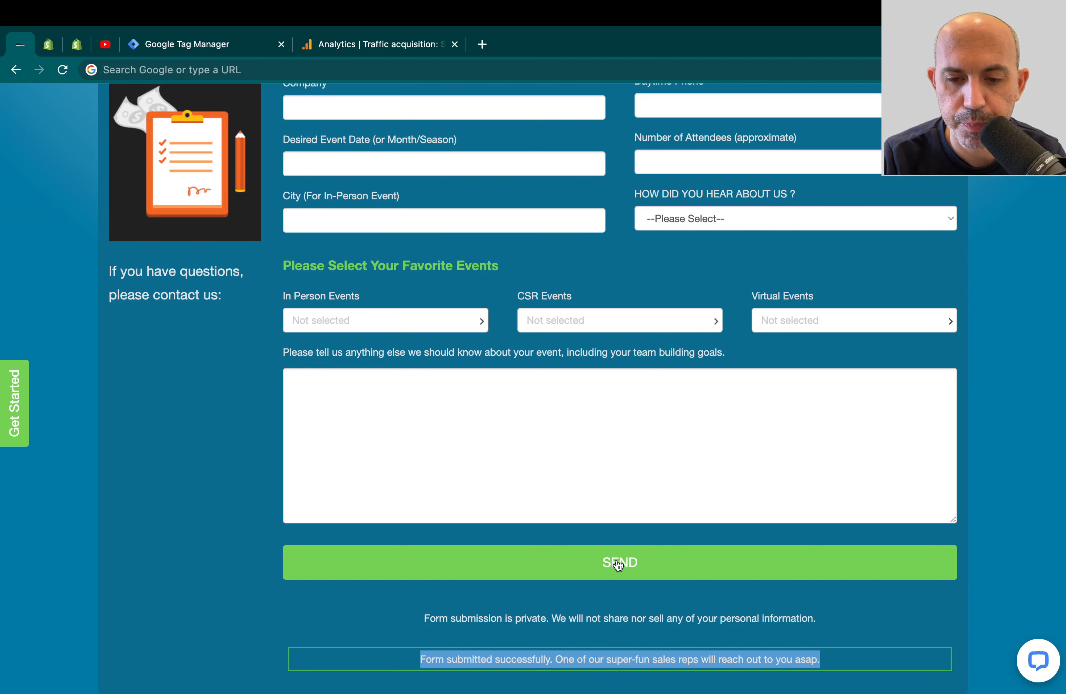
{"action": "scroll", "coordinate": [619, 563], "scroll_direction": "up", "scroll_amount": 1}
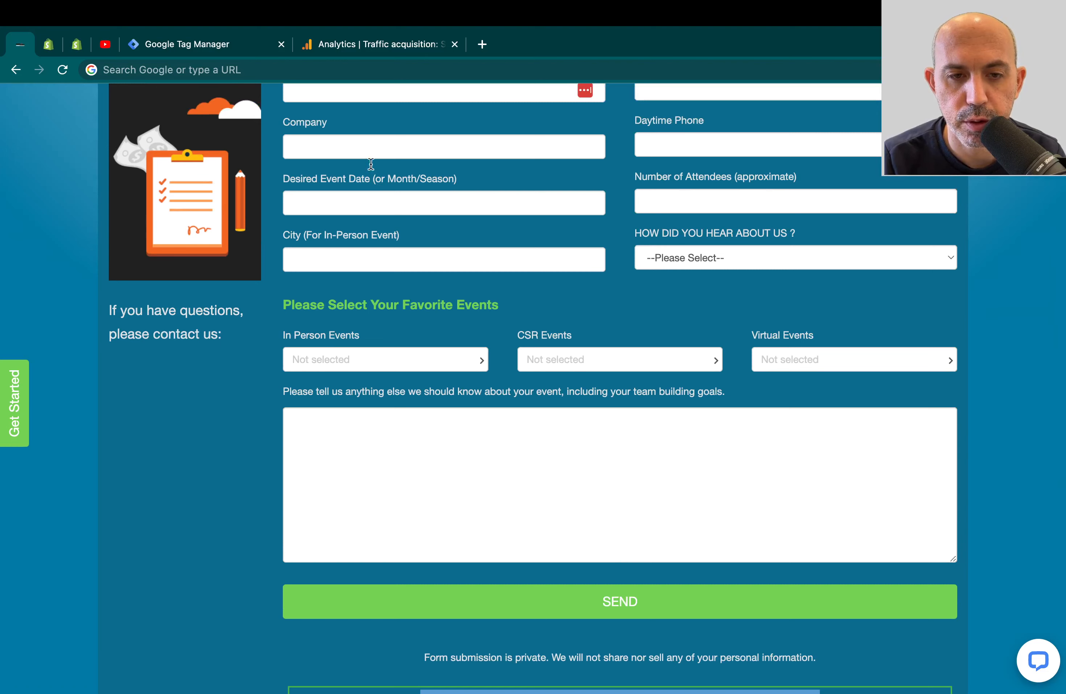
{"action": "left_click", "coordinate": [375, 47]}
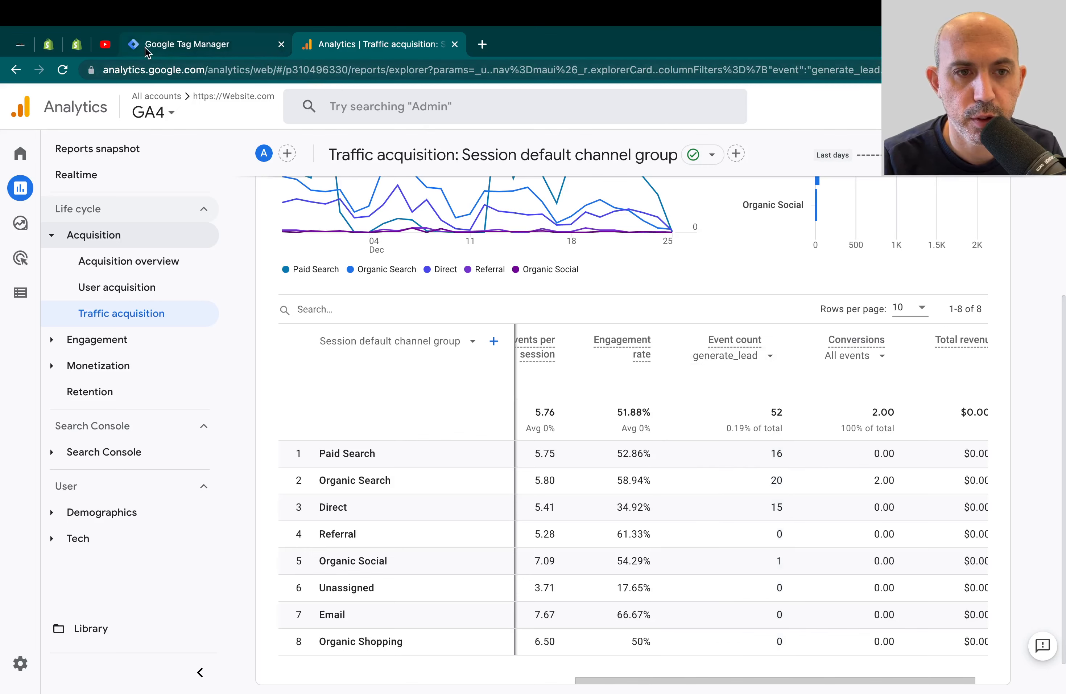
- Check the quote form and GA4 report again, then go to the Tag Manager tags list
{"action": "left_click", "coordinate": [19, 48]}
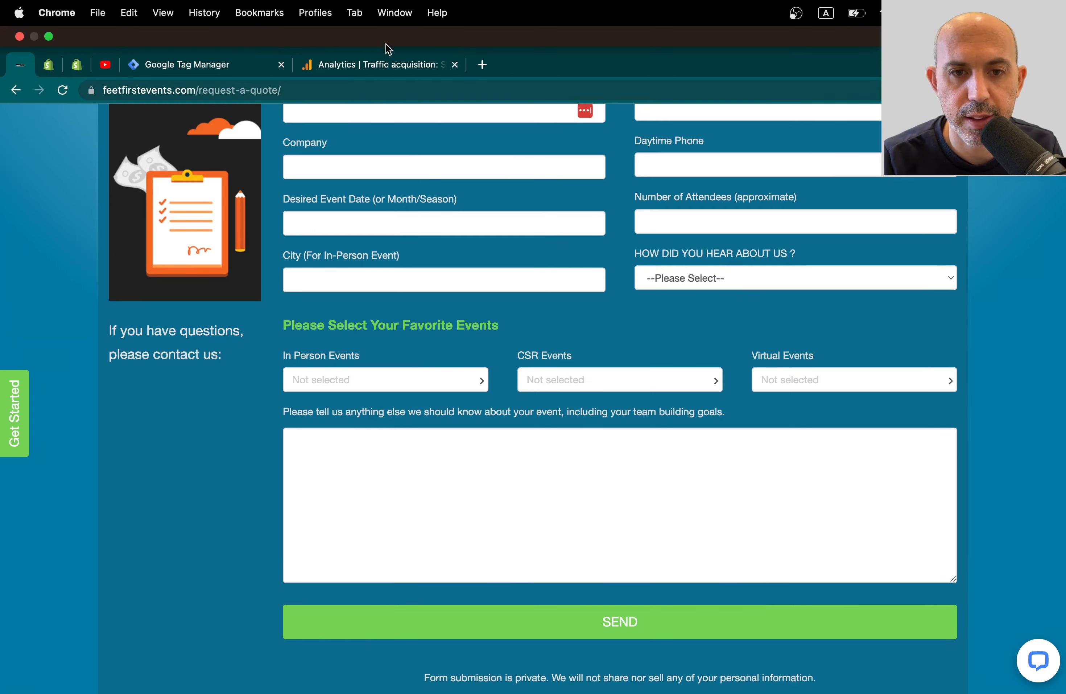
{"action": "left_click", "coordinate": [383, 44]}
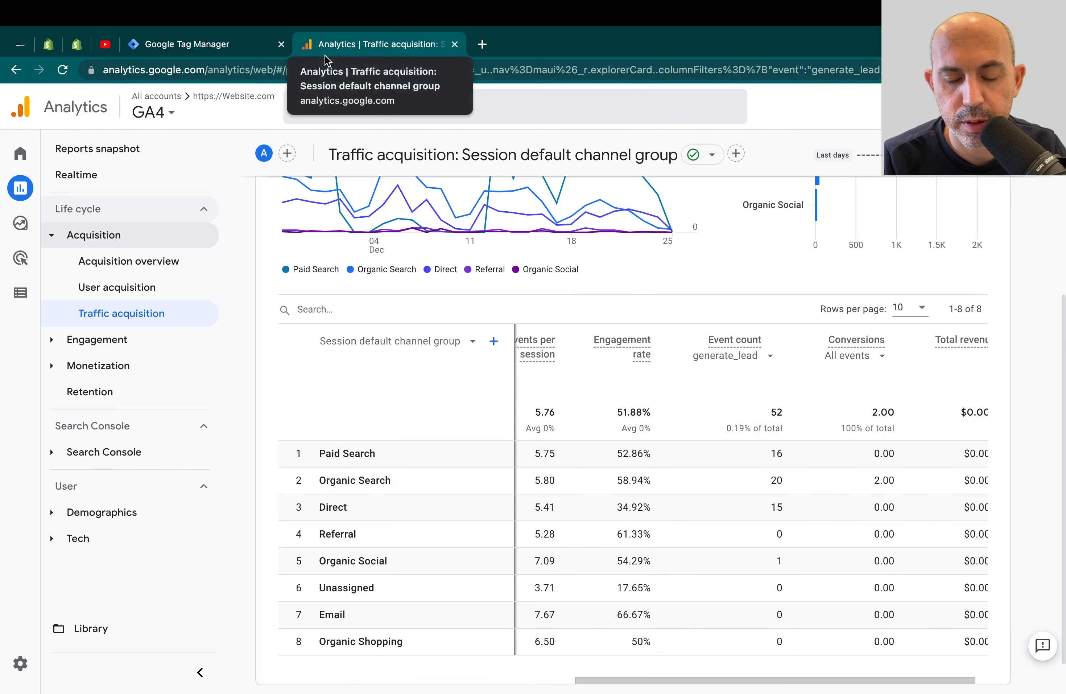
{"action": "left_click", "coordinate": [249, 51]}
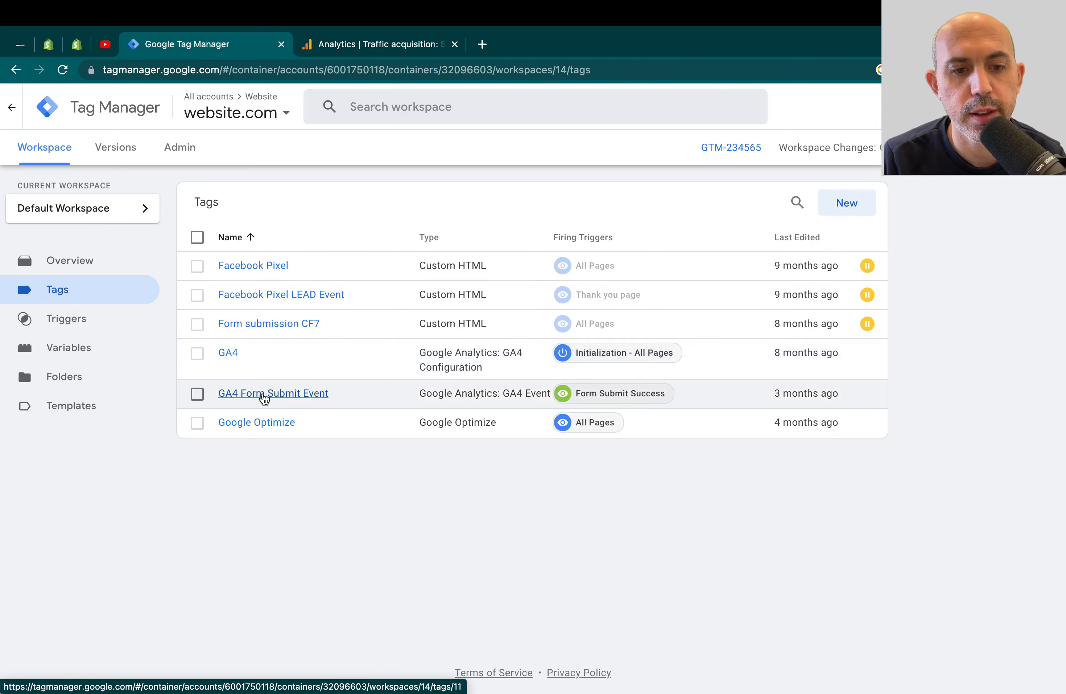
- Open the GA4 Form Submit Event tag, then return to the GA4 Traffic acquisition report
{"action": "left_click", "coordinate": [246, 398]}
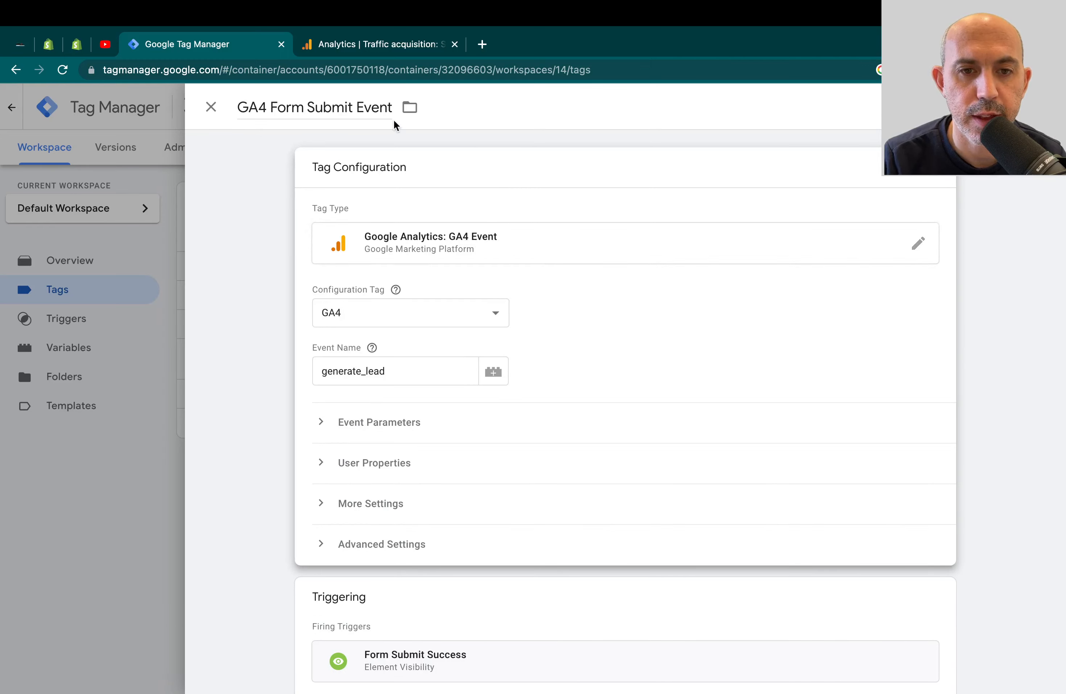
{"action": "left_click", "coordinate": [398, 44]}
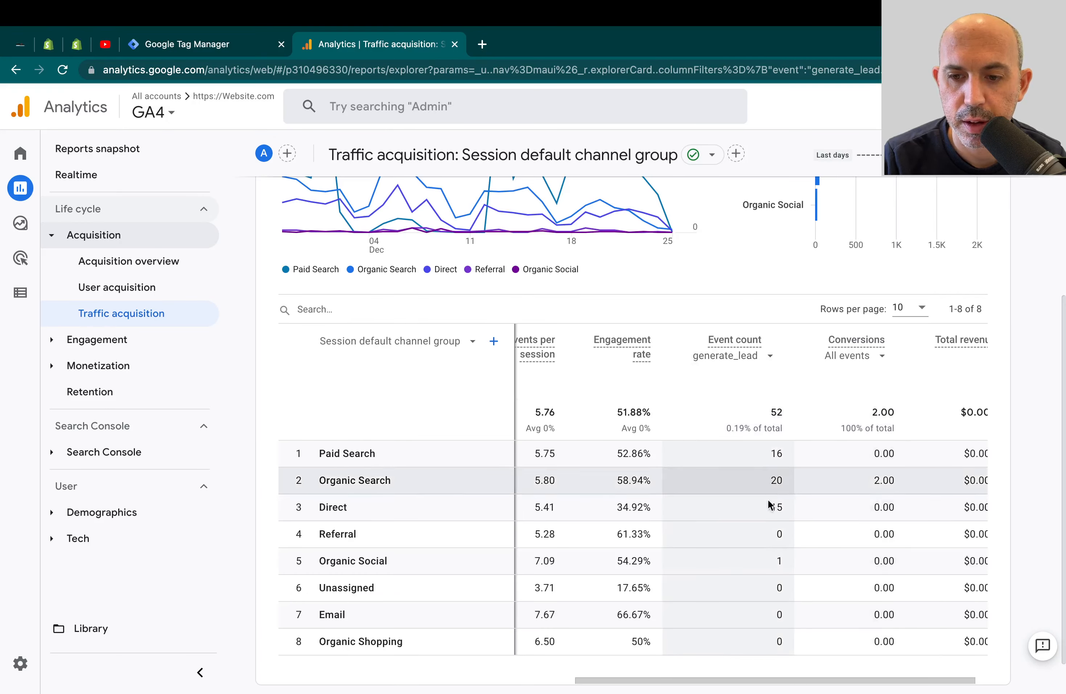
- Keep generate_lead as the Event count event in GA4, then go back to the GA4 Form Submit Event tag
{"action": "left_click", "coordinate": [751, 364]}
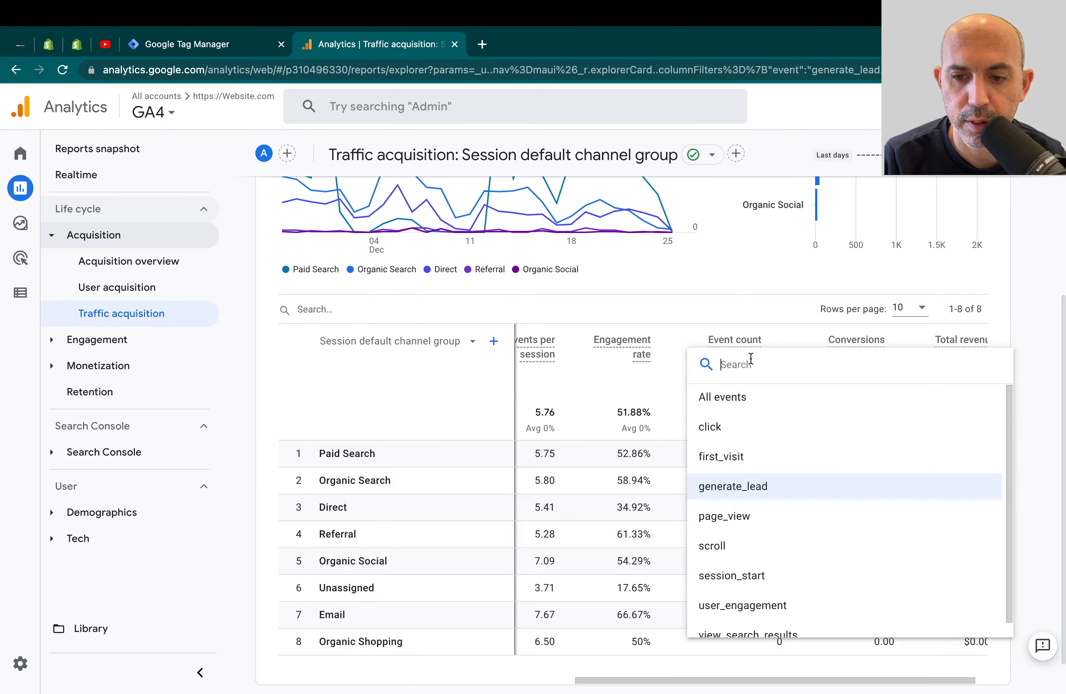
{"action": "left_click", "coordinate": [755, 486]}
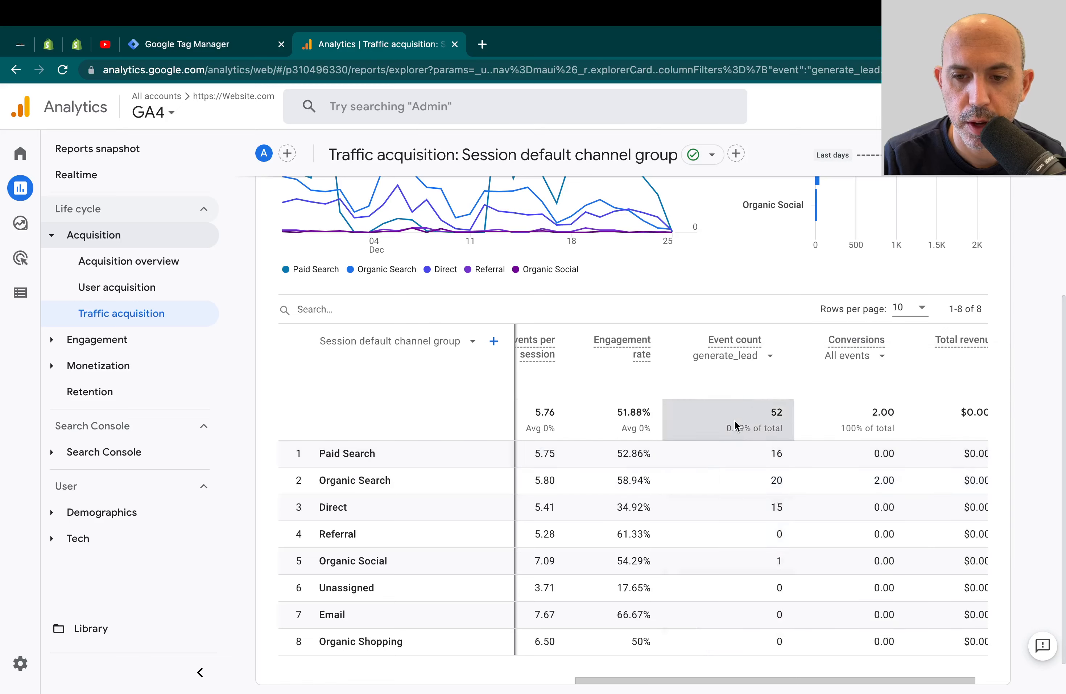
{"action": "left_click", "coordinate": [213, 44]}
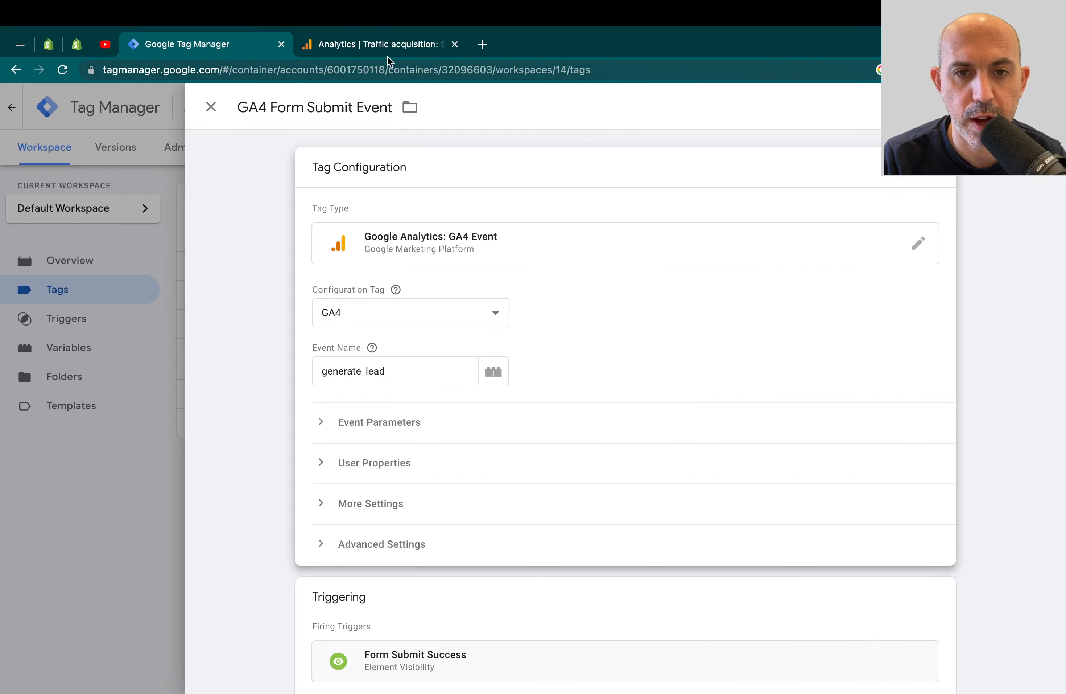
{"action": "left_click", "coordinate": [385, 44]}
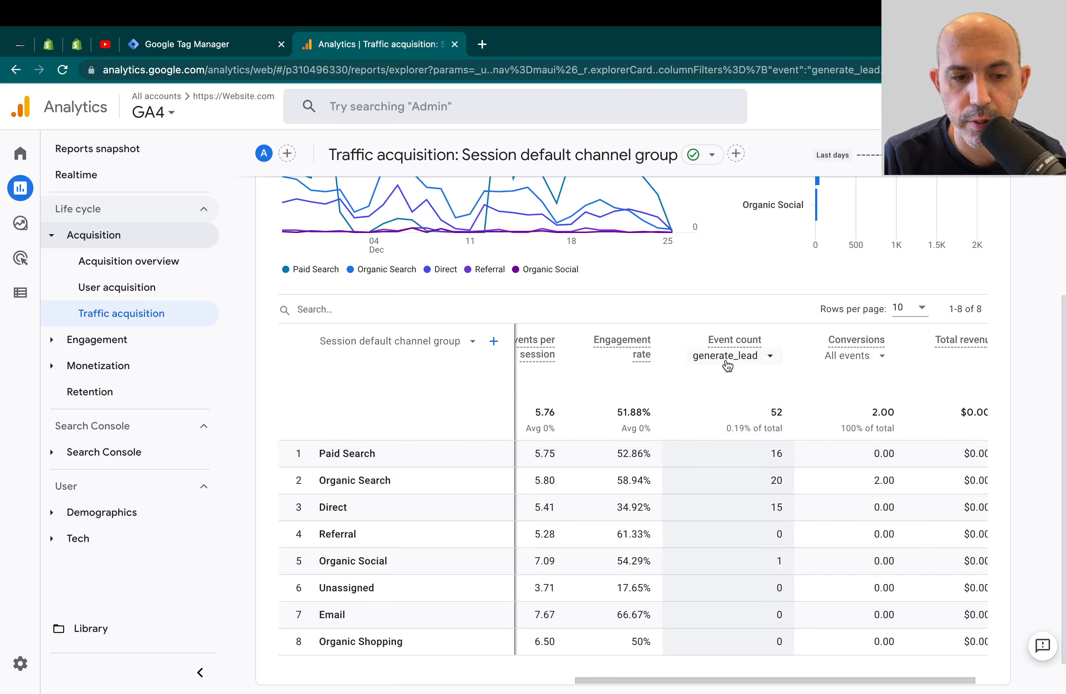
{"action": "mouse_move", "coordinate": [11, 674]}
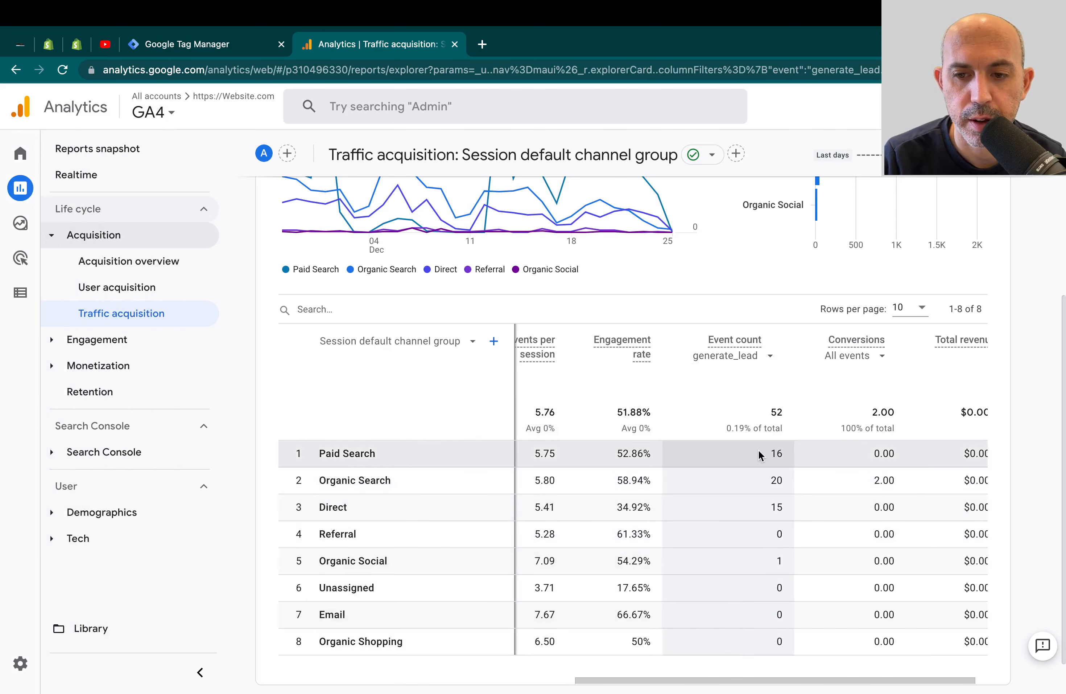
{"action": "left_click", "coordinate": [252, 48]}
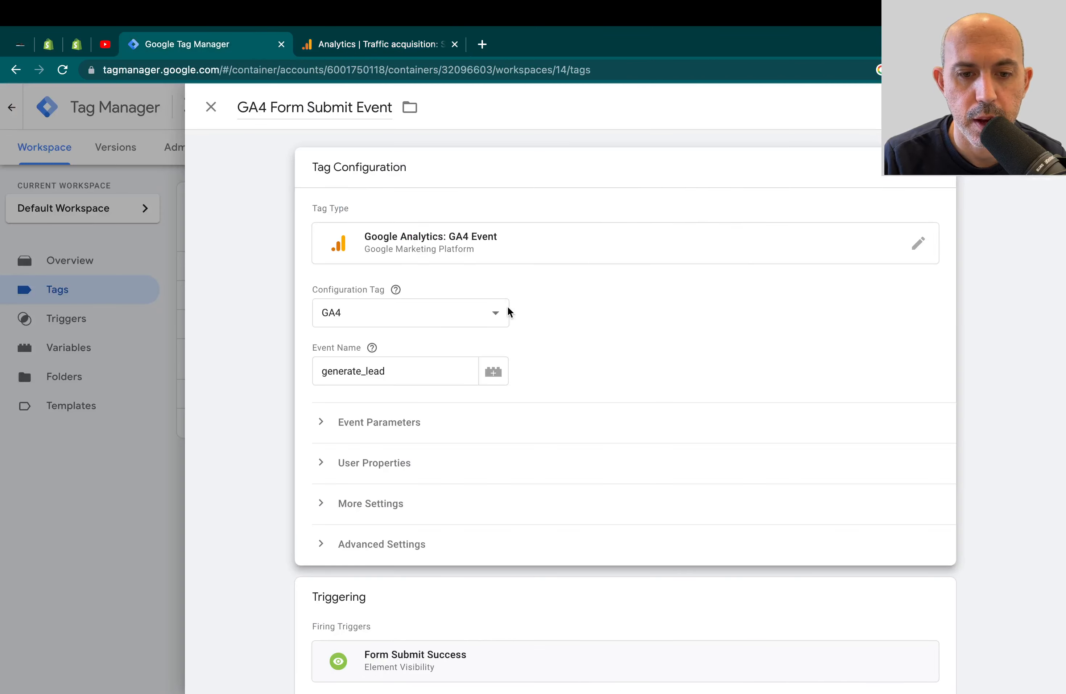
- Close the GA4 Form Submit Event tag editor and open the workspace's Triggers list
{"action": "scroll", "coordinate": [583, 419], "scroll_direction": "down", "scroll_amount": 1}
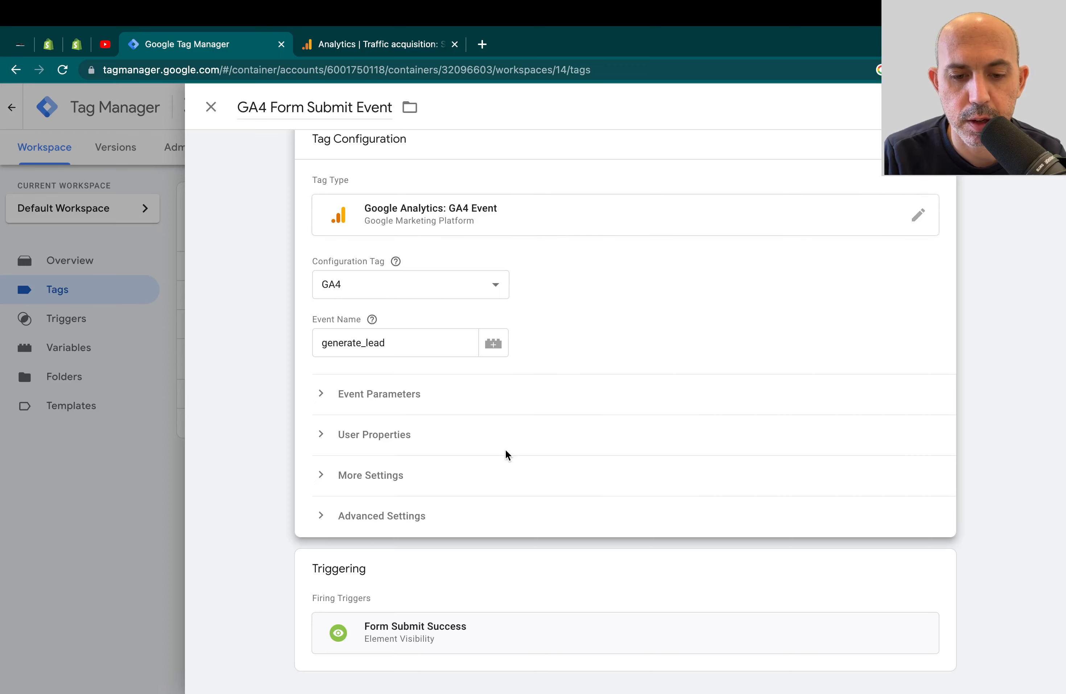
{"action": "left_click", "coordinate": [481, 595]}
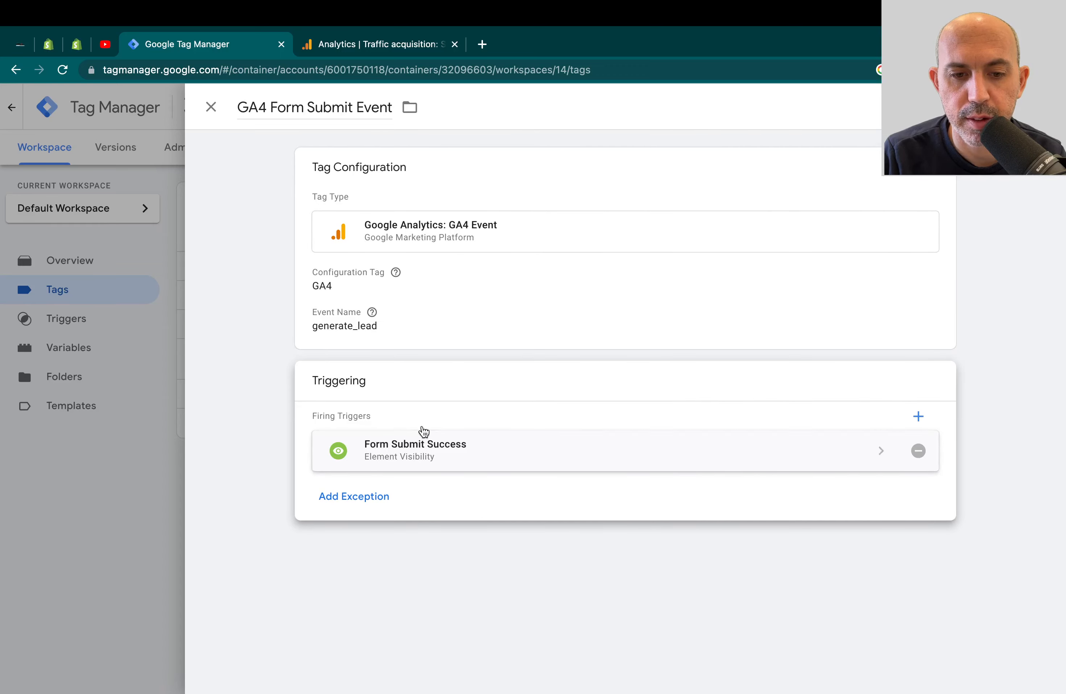
{"action": "left_click", "coordinate": [123, 500]}
{"action": "left_click", "coordinate": [109, 323]}
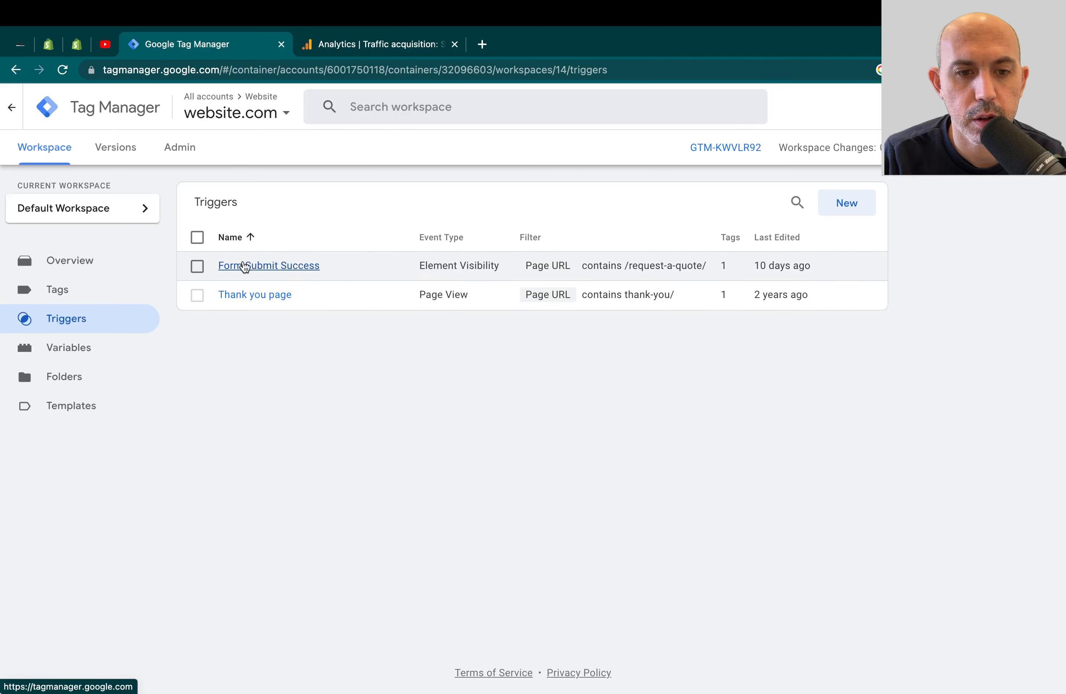
- Open the Form Submit Success trigger's configuration, then return to the Request a Quote form page
{"action": "left_click", "coordinate": [293, 266]}
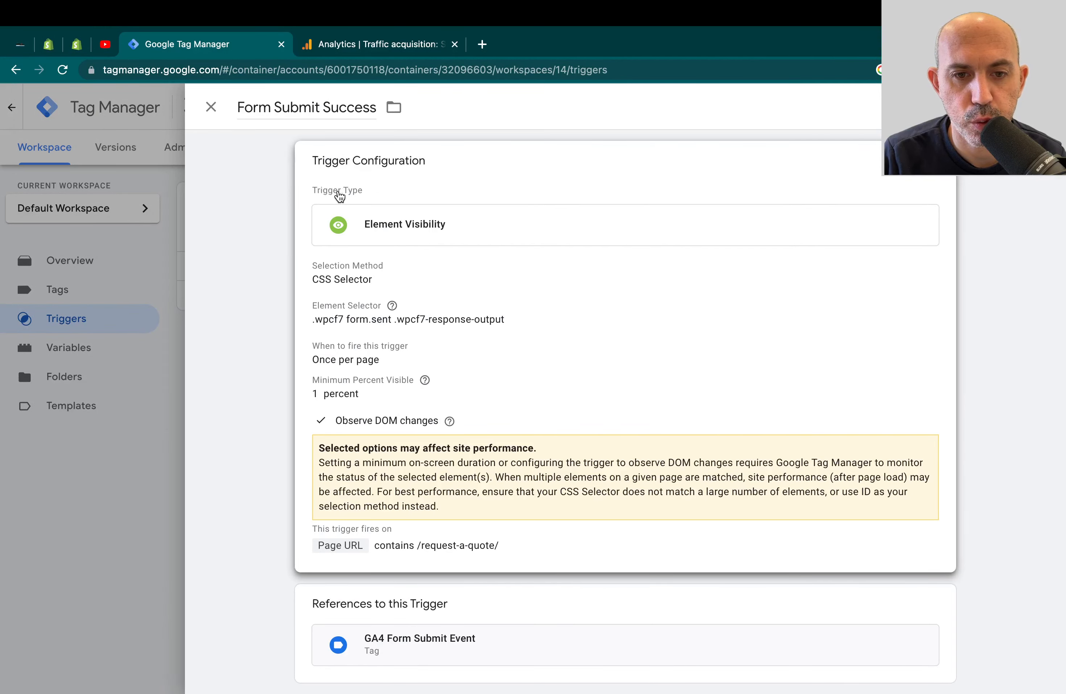
{"action": "left_click", "coordinate": [370, 193]}
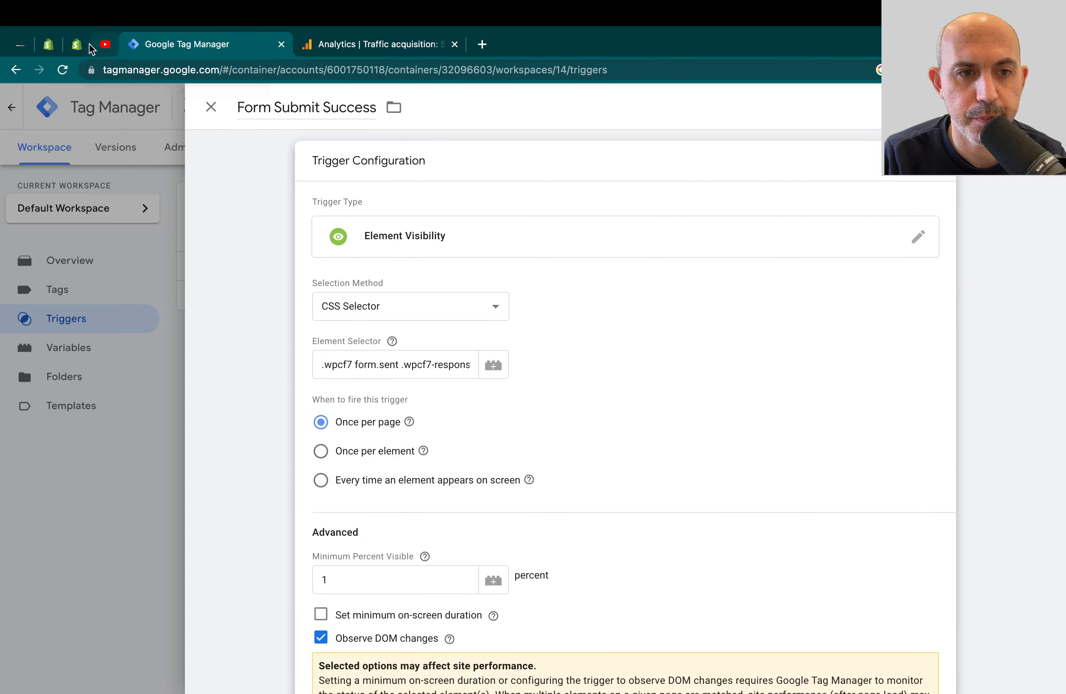
{"action": "left_click", "coordinate": [20, 43]}
- Select the 'Form submitted successfully' message text, then return to the Form Submit Success trigger
{"action": "scroll", "coordinate": [466, 311], "scroll_direction": "up", "scroll_amount": 1}
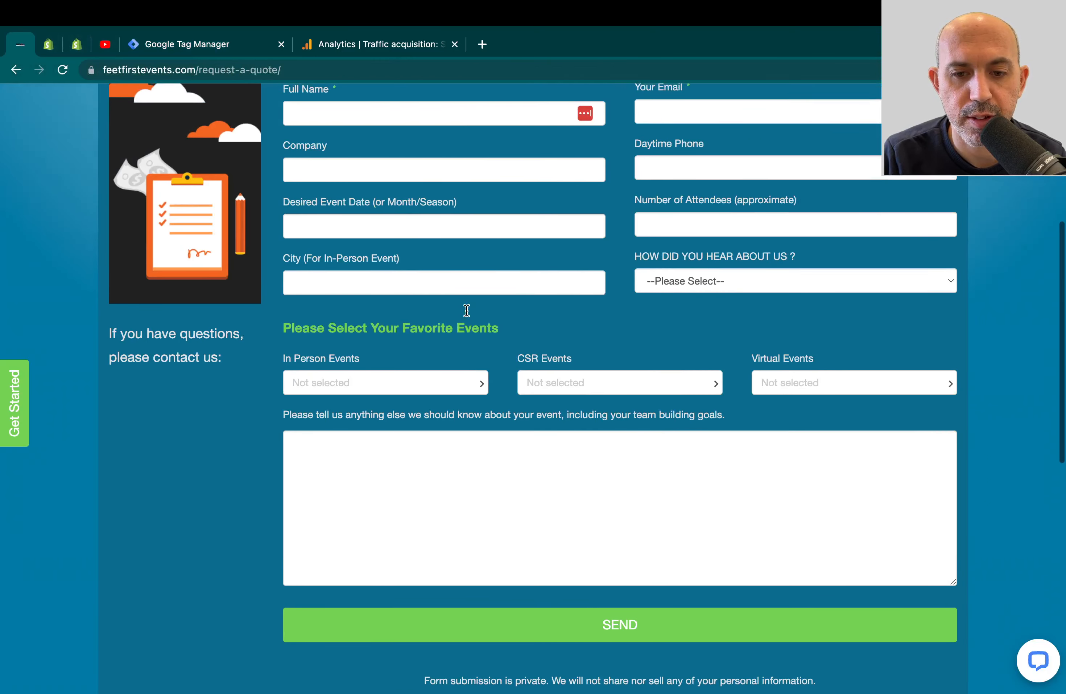
{"action": "scroll", "coordinate": [467, 311], "scroll_direction": "down", "scroll_amount": 4}
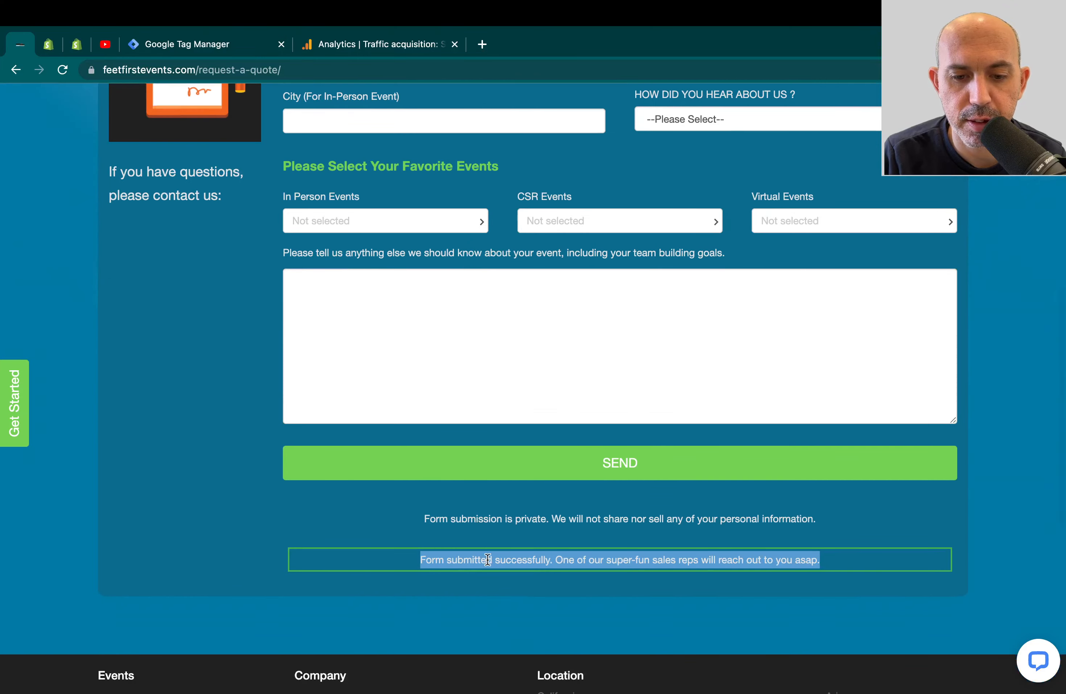
{"action": "left_click", "coordinate": [471, 559]}
{"action": "triple_click", "coordinate": [452, 559]}
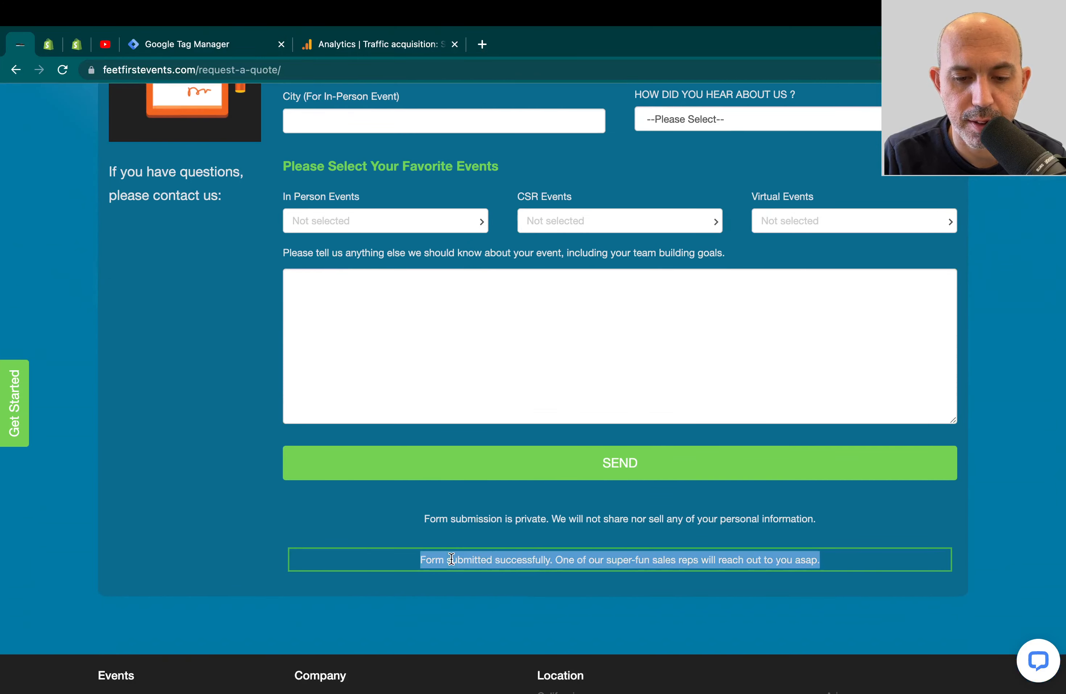
{"action": "left_click", "coordinate": [451, 559]}
{"action": "triple_click", "coordinate": [498, 559]}
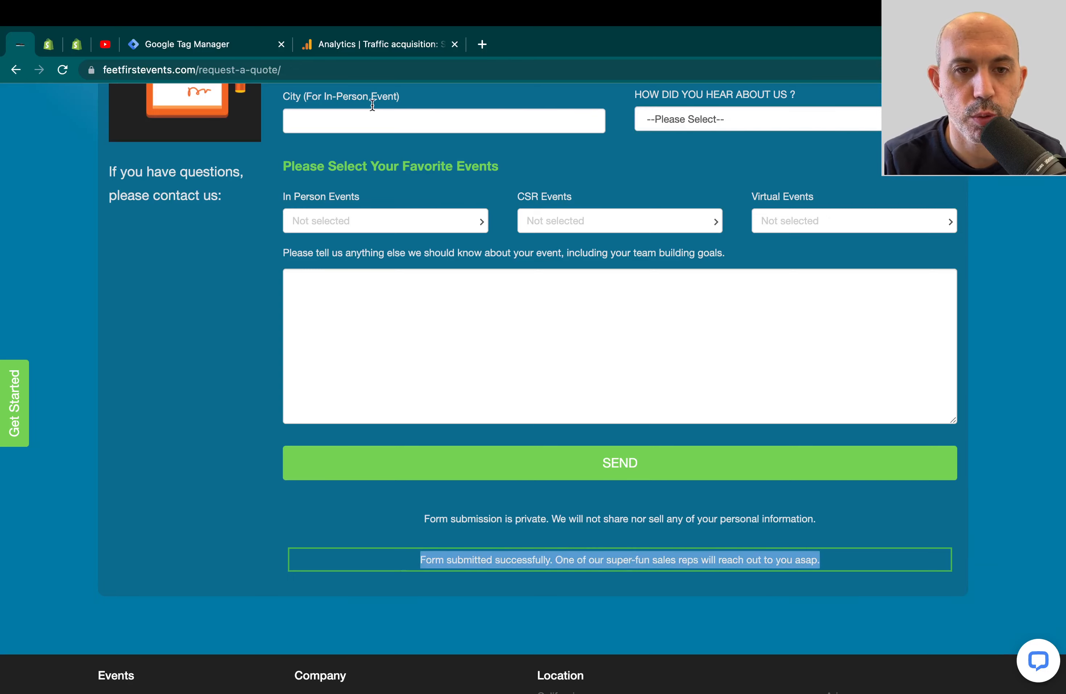
{"action": "left_click", "coordinate": [234, 43]}
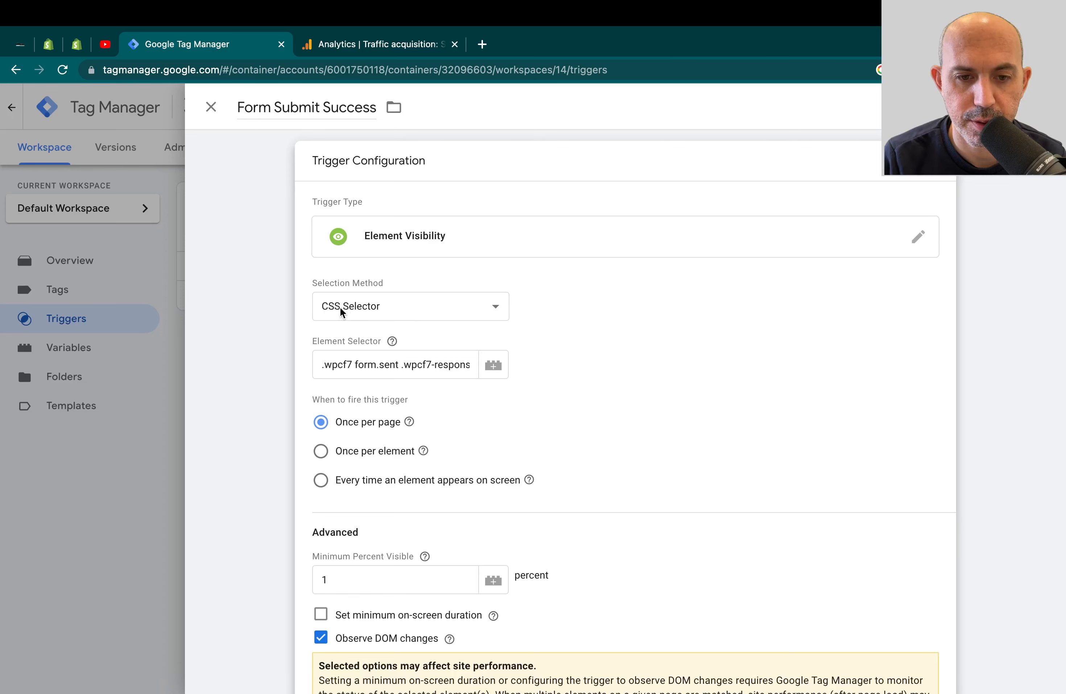
{"action": "triple_click", "coordinate": [381, 365]}
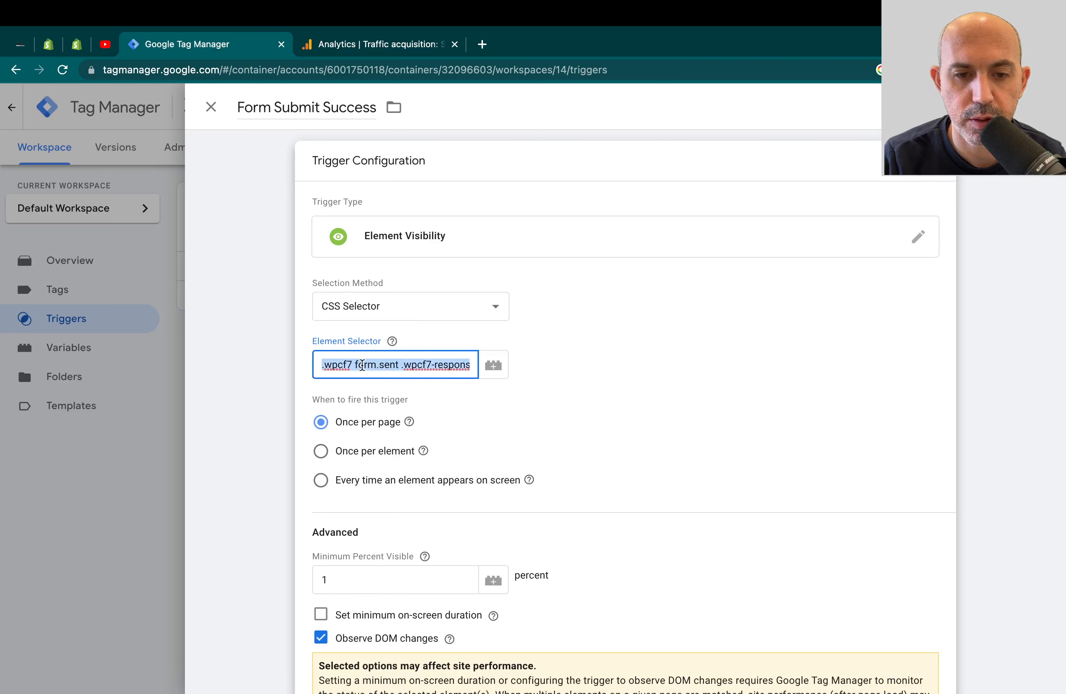
{"action": "left_click_drag", "start_coordinate": [332, 364], "coordinate": [488, 370]}
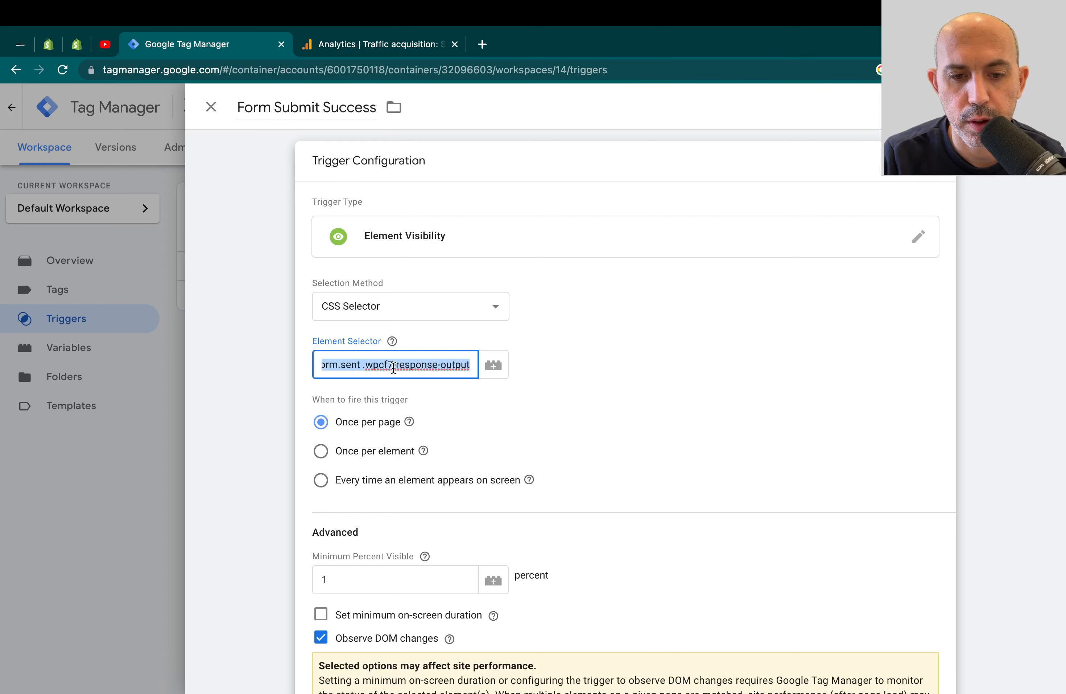
{"action": "scroll", "coordinate": [497, 431], "scroll_direction": "down", "scroll_amount": 3}
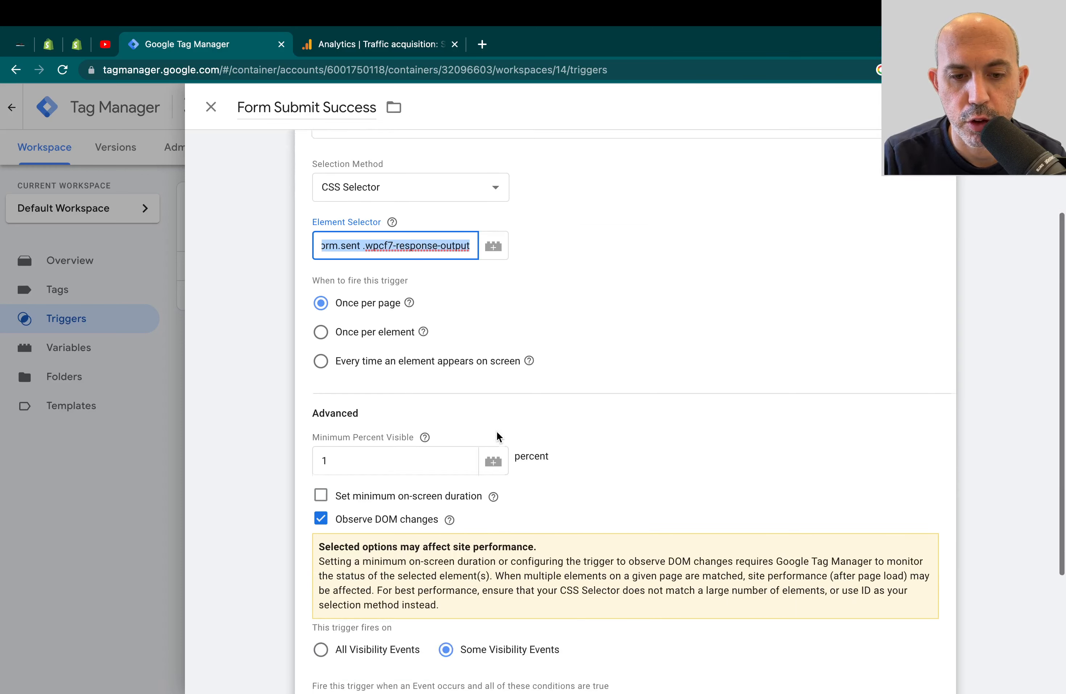
{"action": "left_click", "coordinate": [497, 431]}
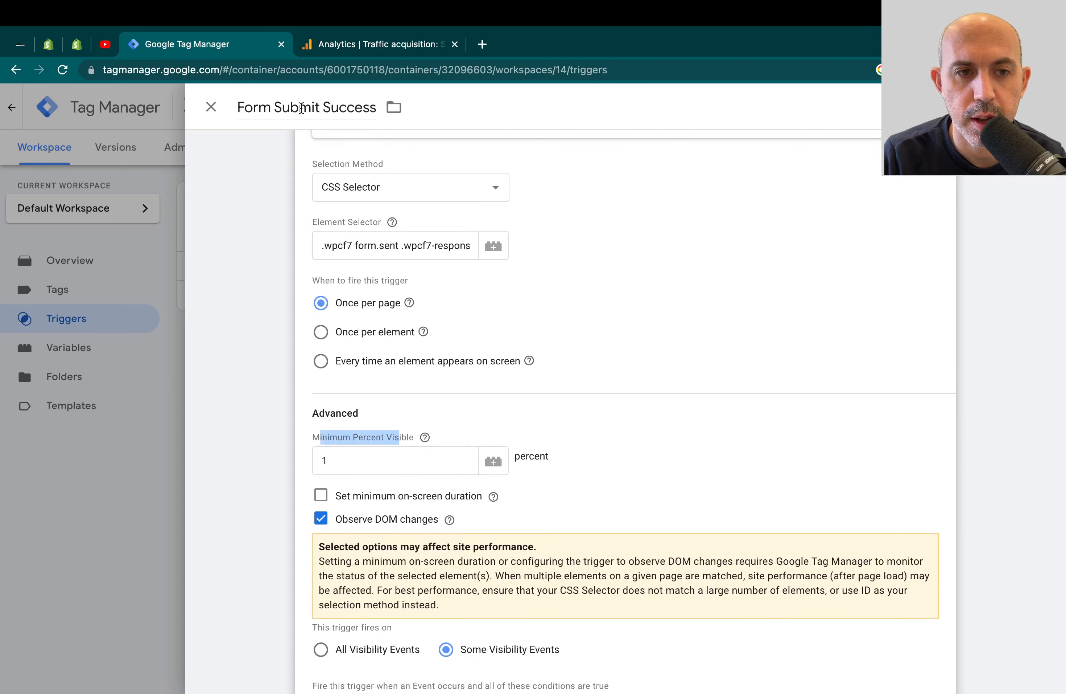
{"action": "left_click", "coordinate": [20, 44]}
{"action": "left_click", "coordinate": [444, 567]}
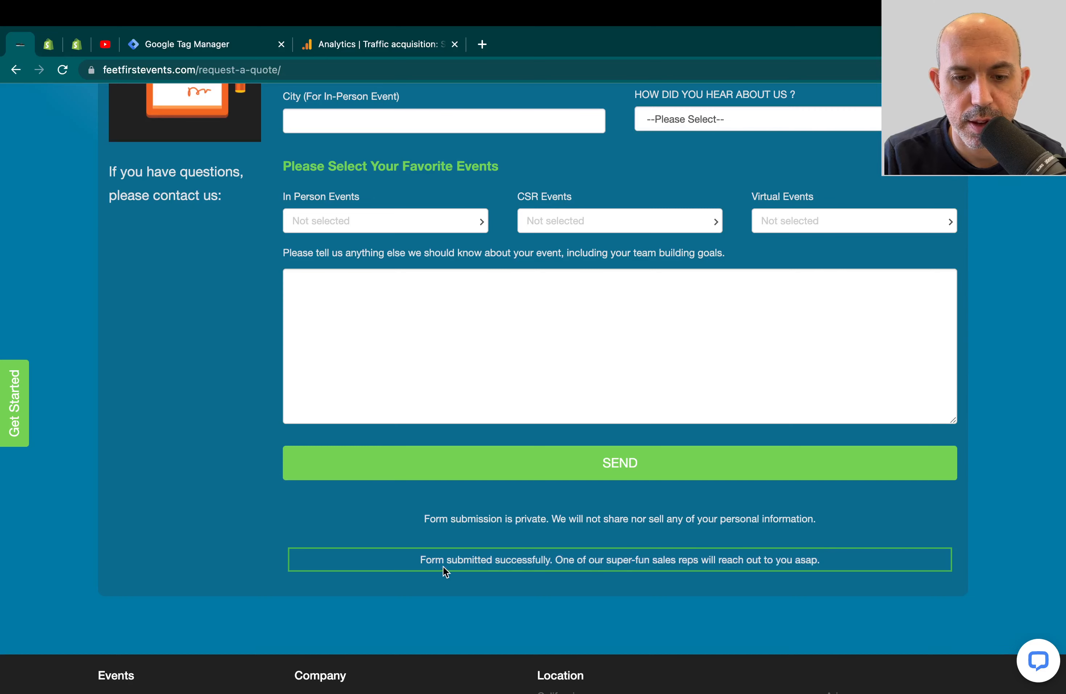
{"action": "left_click_drag", "start_coordinate": [421, 560], "coordinate": [783, 560]}
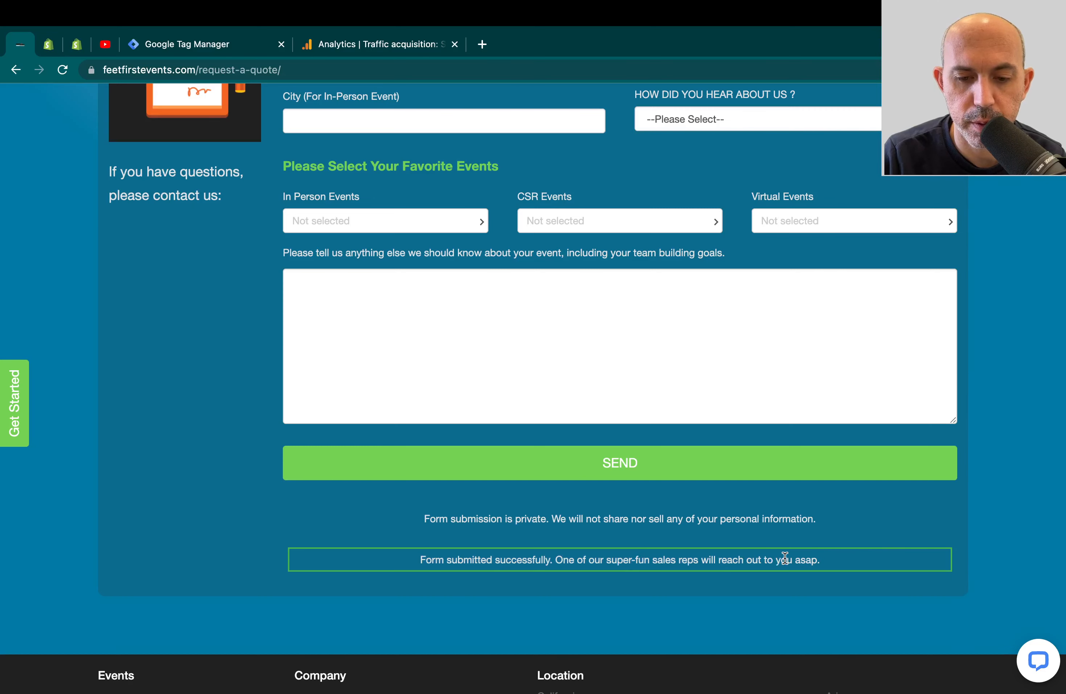
{"action": "triple_click", "coordinate": [783, 559]}
{"action": "left_click", "coordinate": [242, 44]}
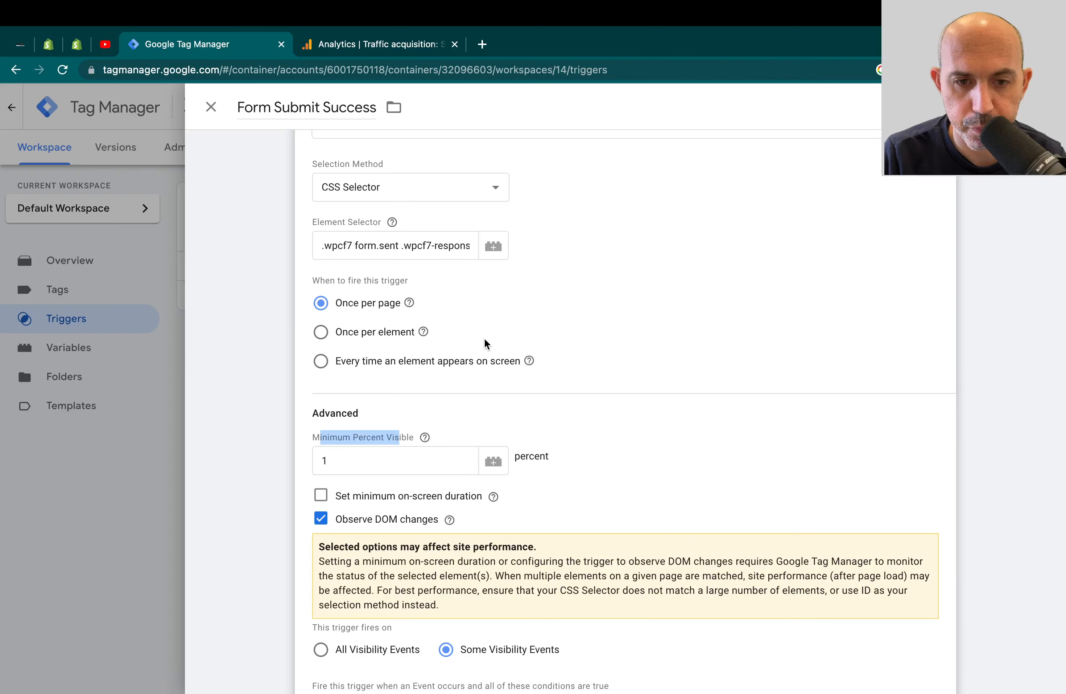
{"action": "scroll", "coordinate": [484, 337], "scroll_direction": "up", "scroll_amount": 3}
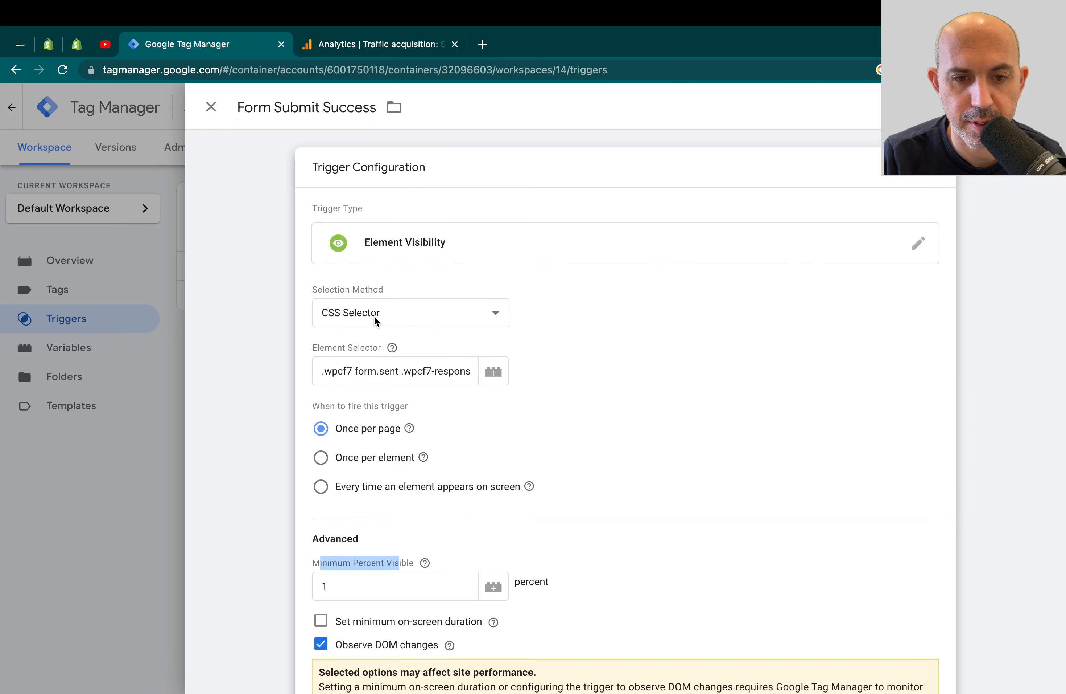
{"action": "left_click_drag", "start_coordinate": [333, 370], "coordinate": [491, 379]}
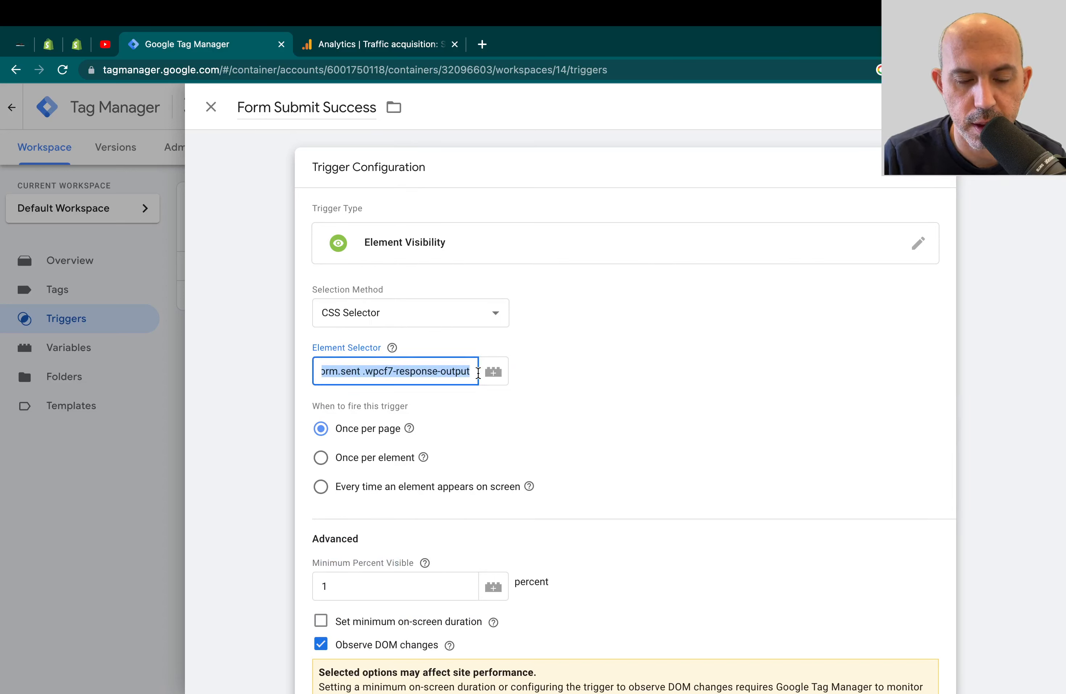
{"action": "scroll", "coordinate": [516, 389], "scroll_direction": "down", "scroll_amount": 6}
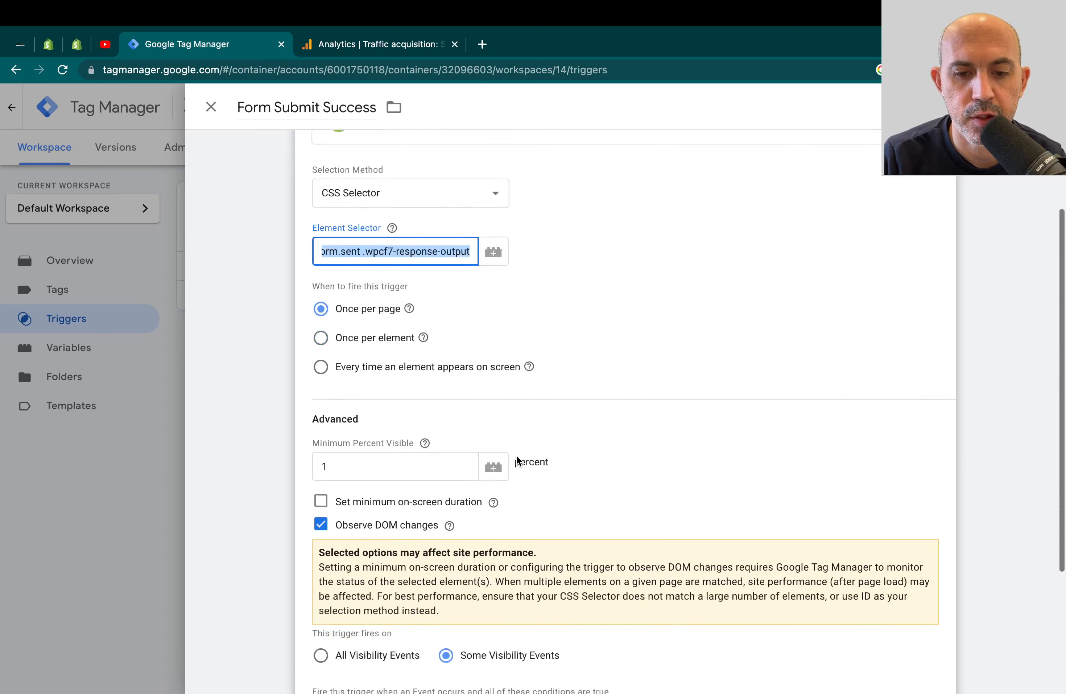
{"action": "left_click", "coordinate": [324, 335]}
- Discard trial edits to Form Submit Success (selector, All Visibility Events) and open the Tags list
{"action": "type", "text": "1"}
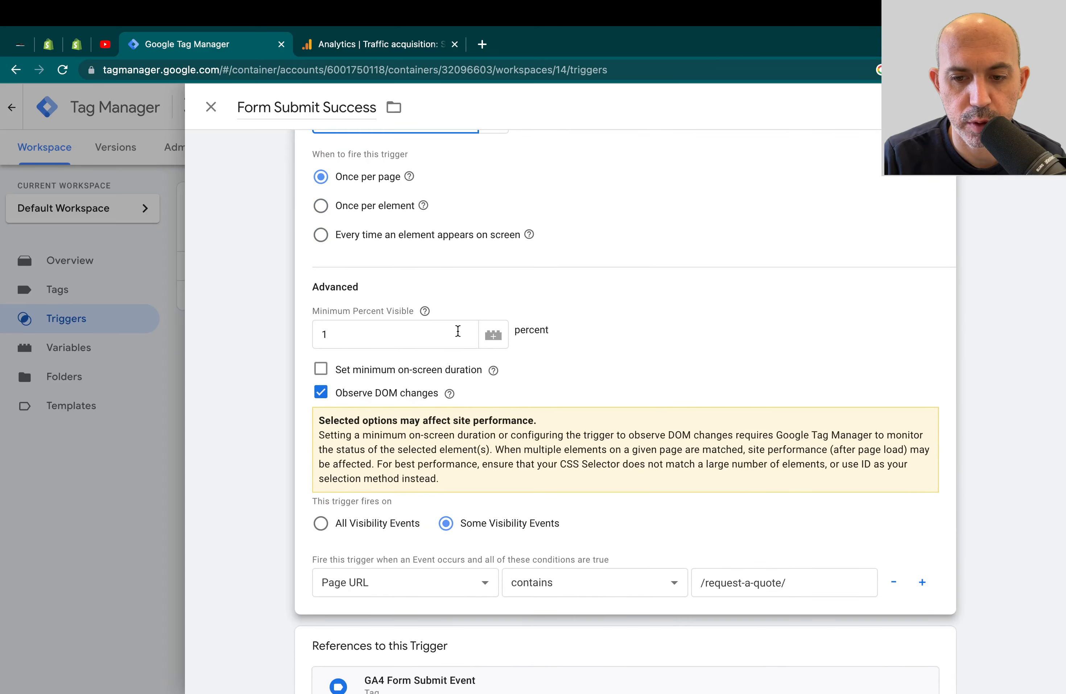
{"action": "scroll", "coordinate": [553, 332], "scroll_direction": "down", "scroll_amount": 2}
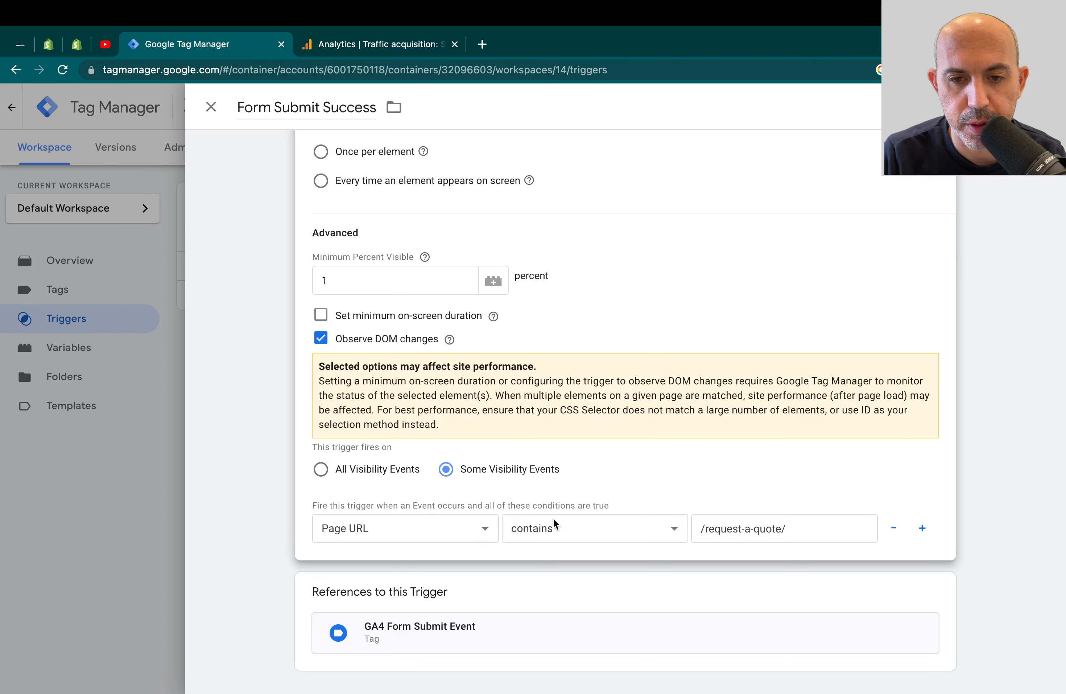
{"action": "scroll", "coordinate": [553, 517], "scroll_direction": "up", "scroll_amount": 7}
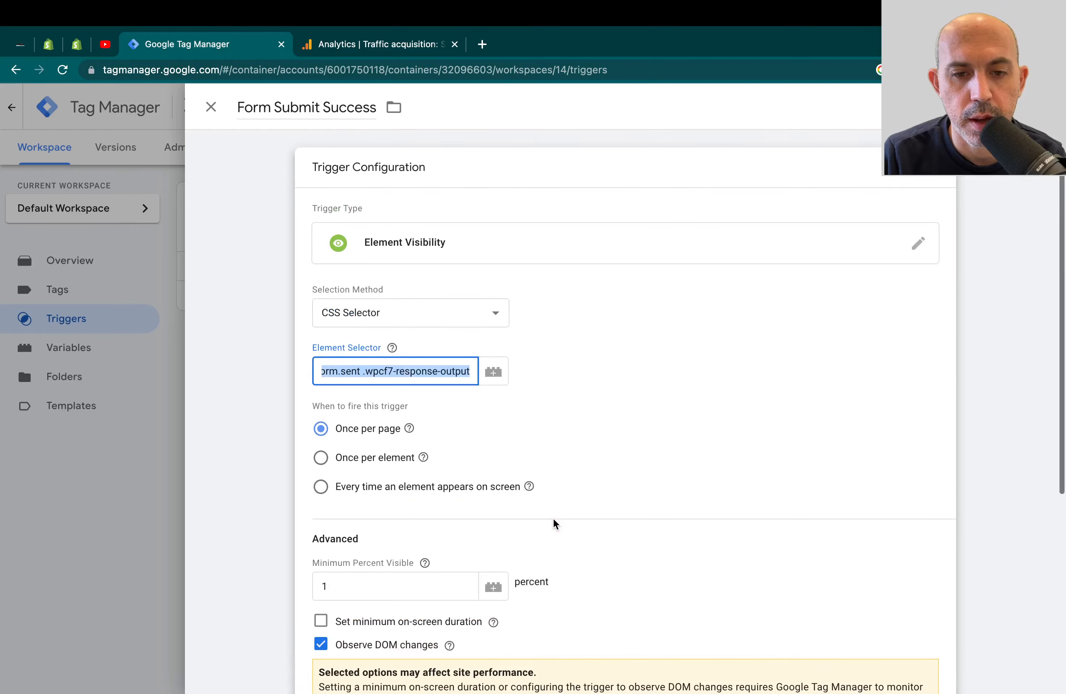
{"action": "left_click", "coordinate": [394, 346]}
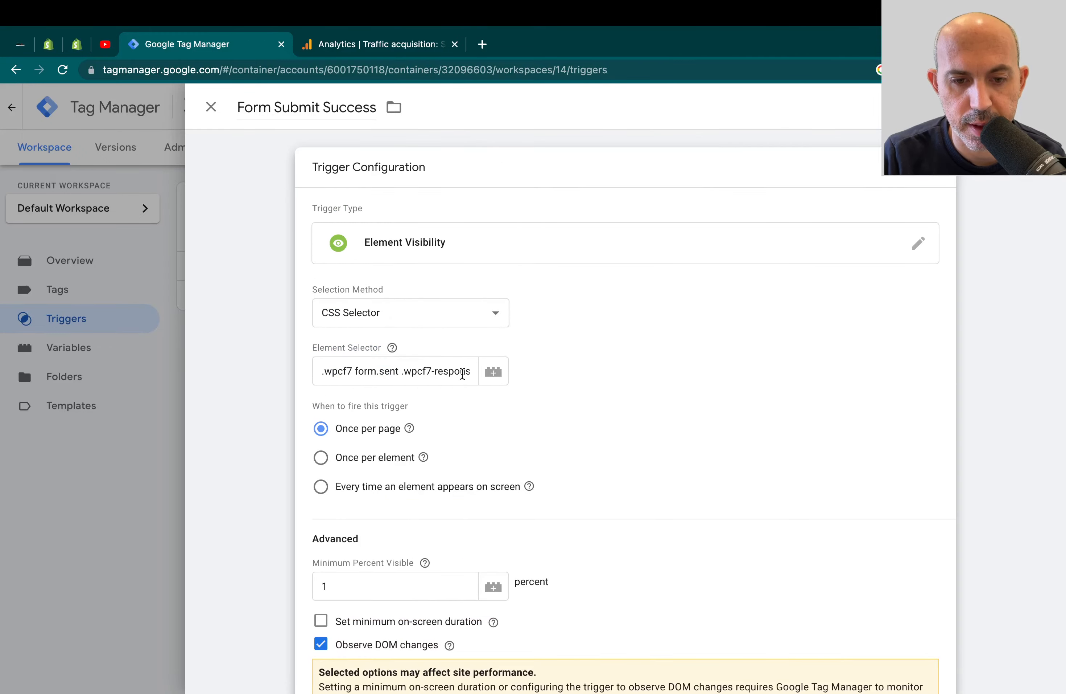
{"action": "scroll", "coordinate": [462, 419], "scroll_direction": "down", "scroll_amount": 3}
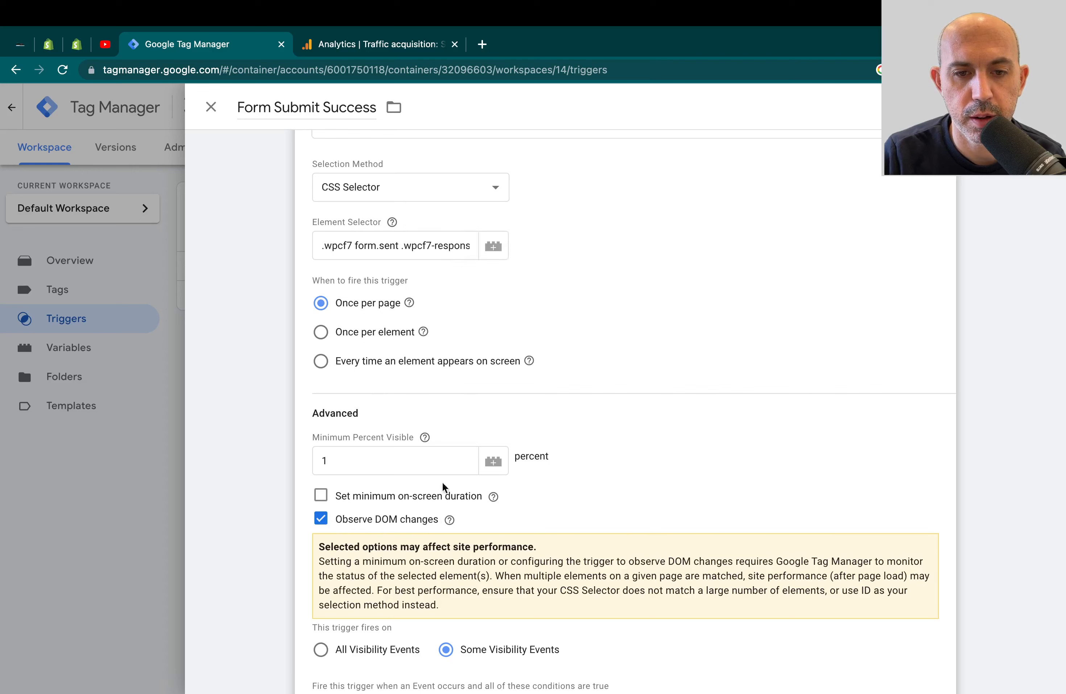
{"action": "scroll", "coordinate": [553, 433], "scroll_direction": "down", "scroll_amount": 3}
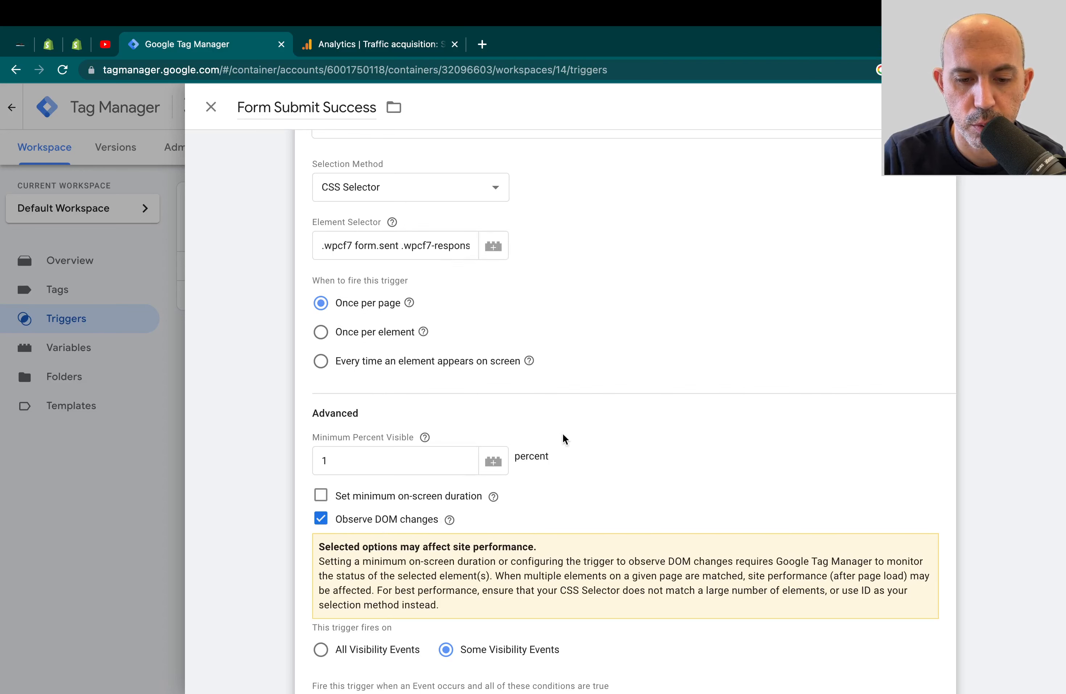
{"action": "scroll", "coordinate": [578, 440], "scroll_direction": "down", "scroll_amount": 2}
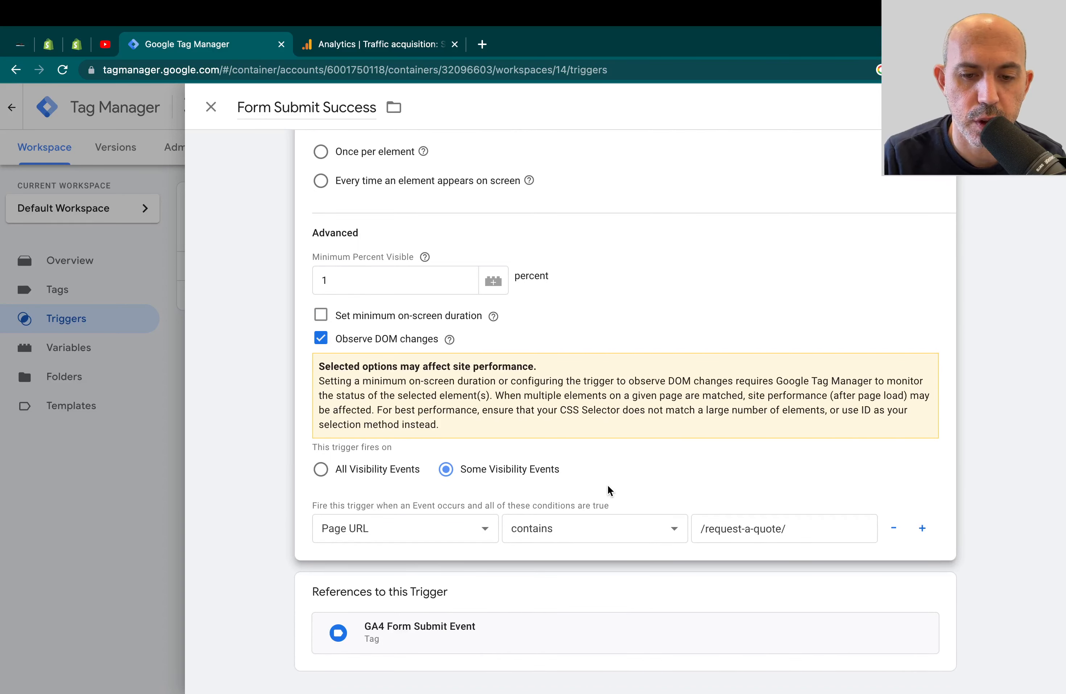
{"action": "left_click", "coordinate": [375, 477]}
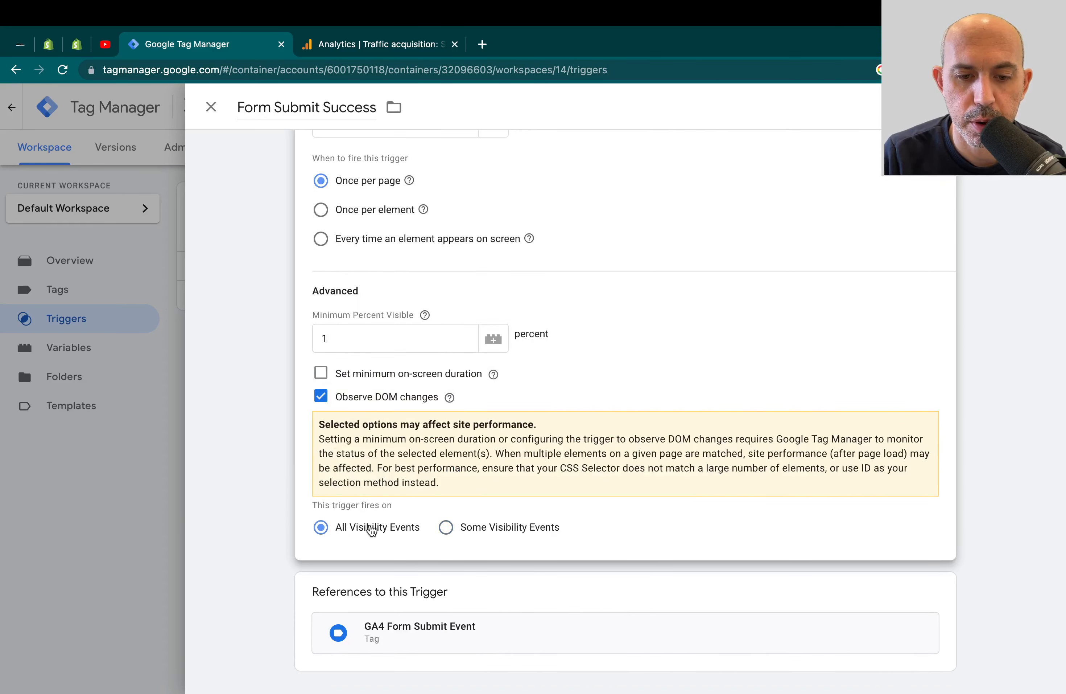
{"action": "left_click", "coordinate": [124, 522]}
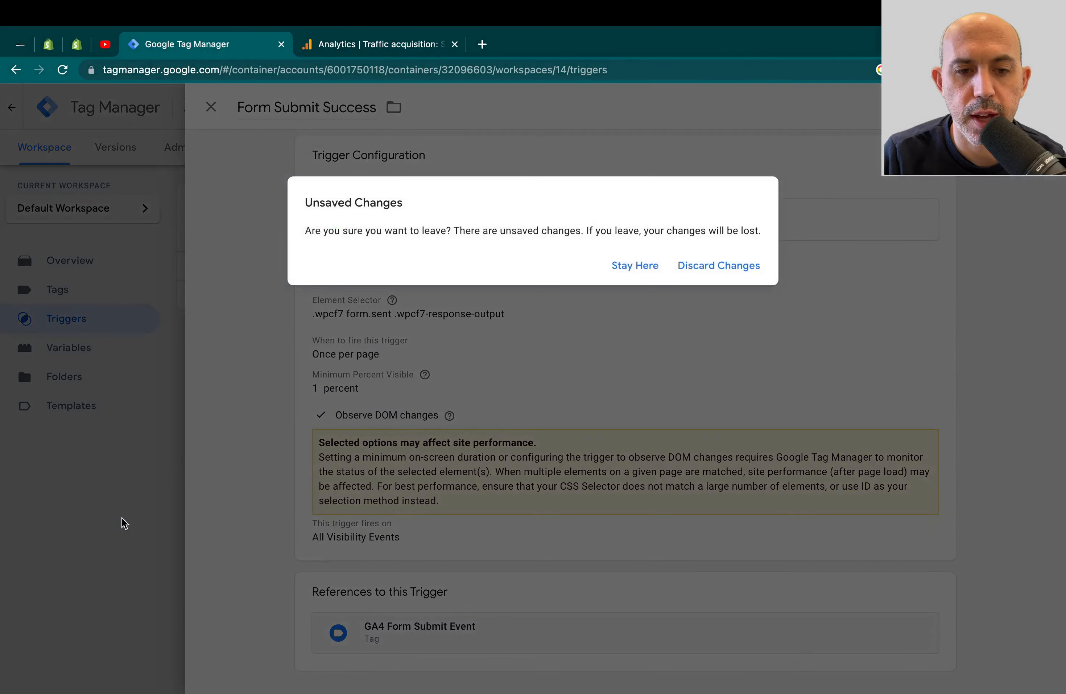
{"action": "left_click", "coordinate": [720, 267]}
{"action": "left_click", "coordinate": [119, 292]}
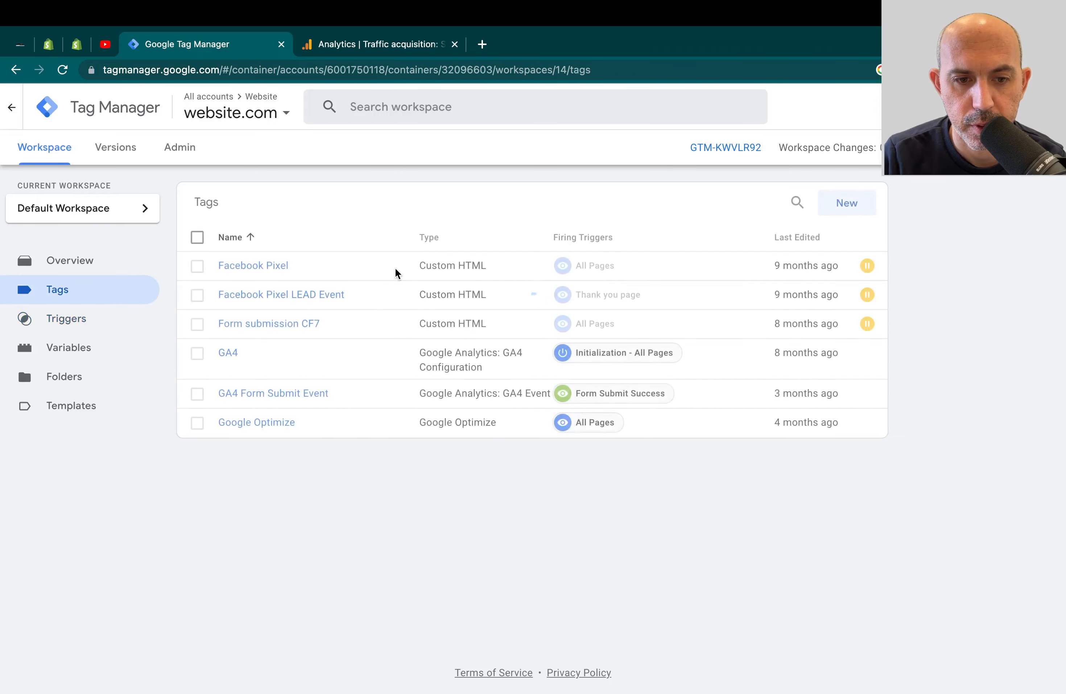
{"action": "left_click", "coordinate": [310, 392]}
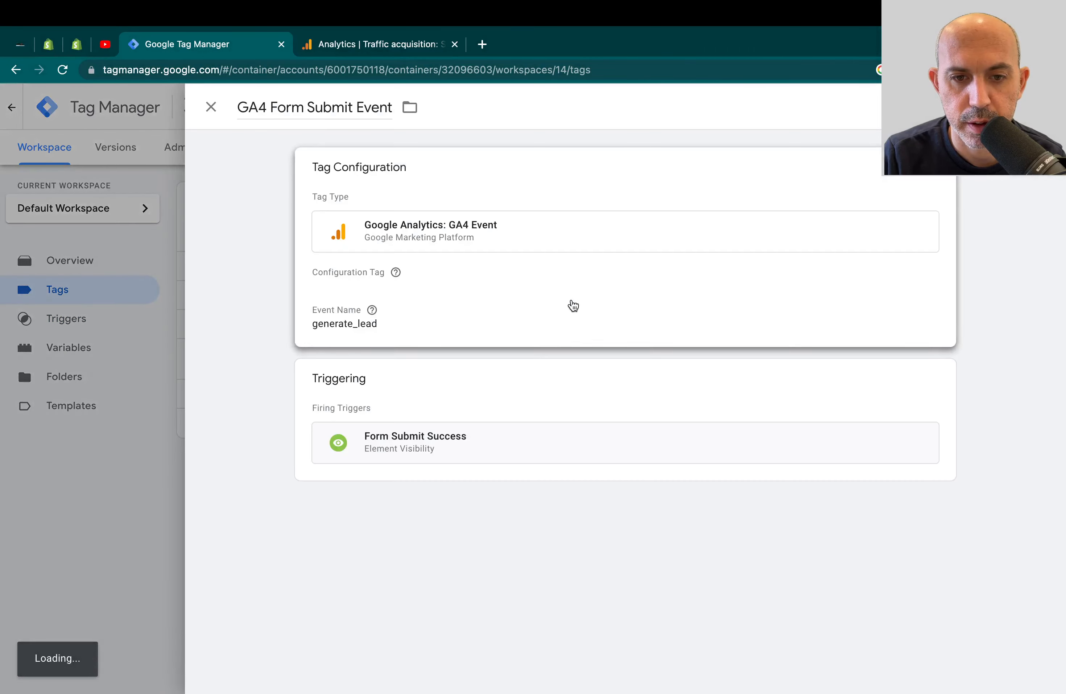
{"action": "left_click", "coordinate": [512, 223]}
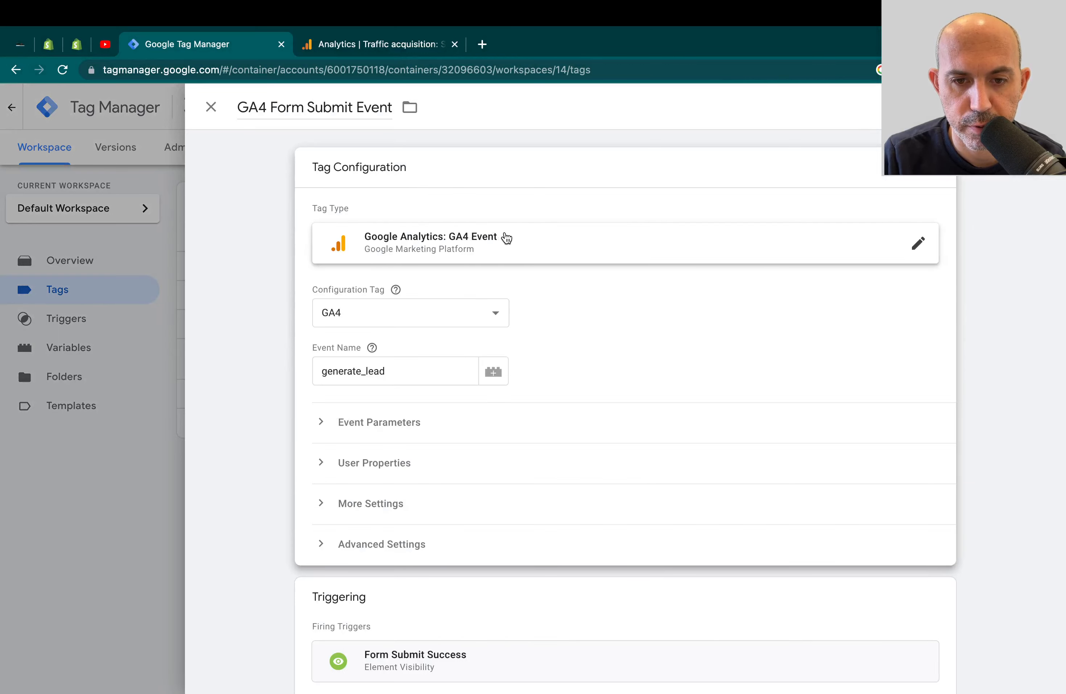
{"action": "scroll", "coordinate": [459, 533], "scroll_direction": "down", "scroll_amount": 1}
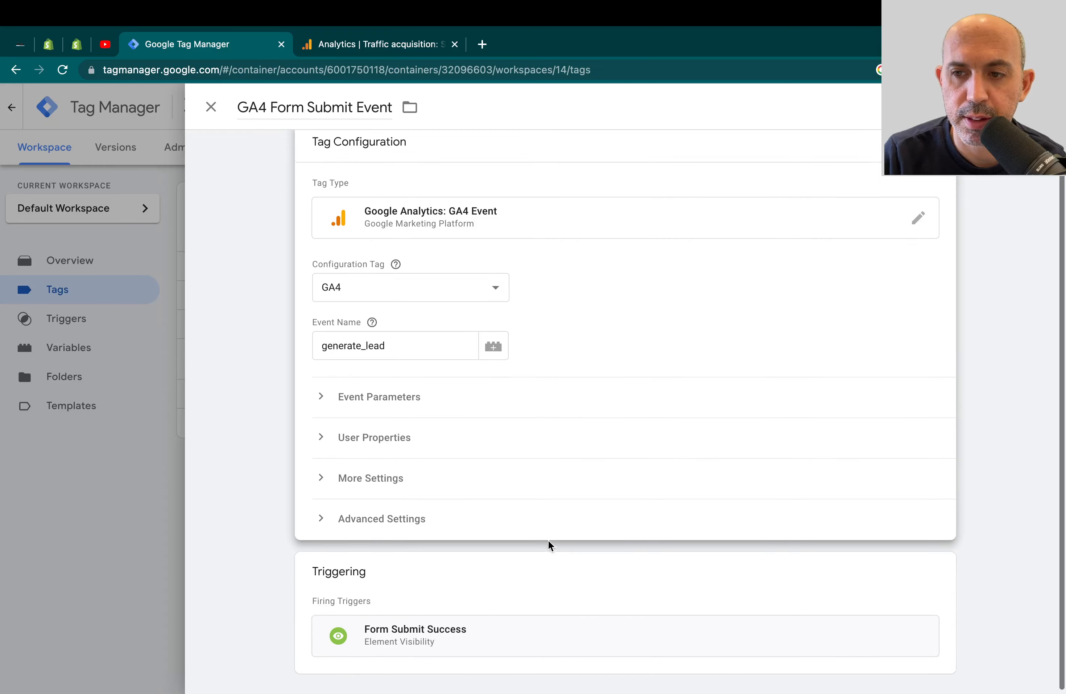
{"action": "scroll", "coordinate": [527, 494], "scroll_direction": "up", "scroll_amount": 1}
{"action": "left_click", "coordinate": [129, 503]}
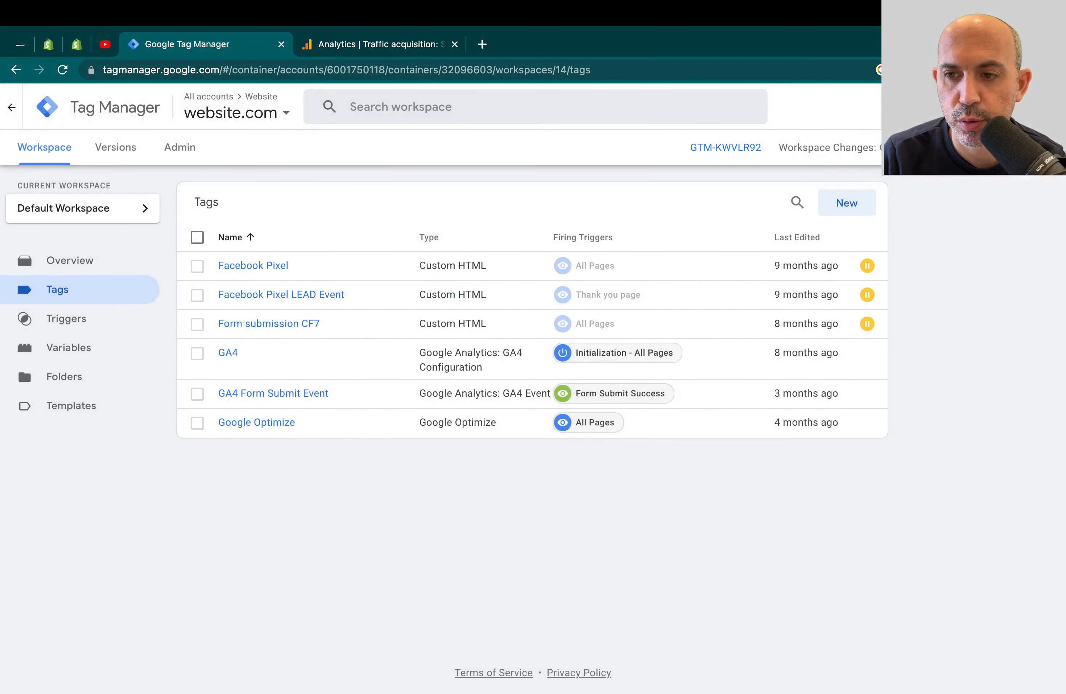